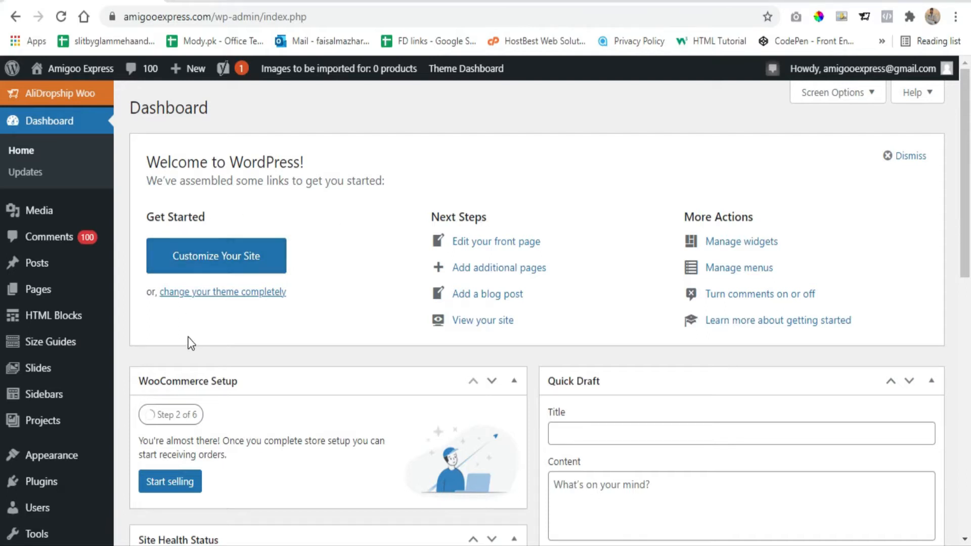
# - Search the WordPress plugin directory for "formcraft" and check the FormCraft contact form builder's installation status
pyautogui.scroll(-3, 146, 339)
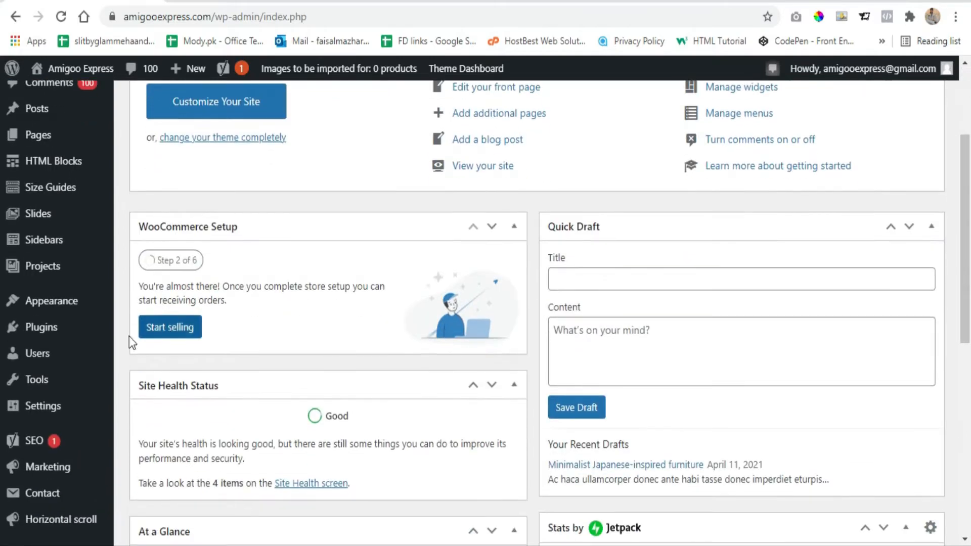
pyautogui.moveTo(70, 338)
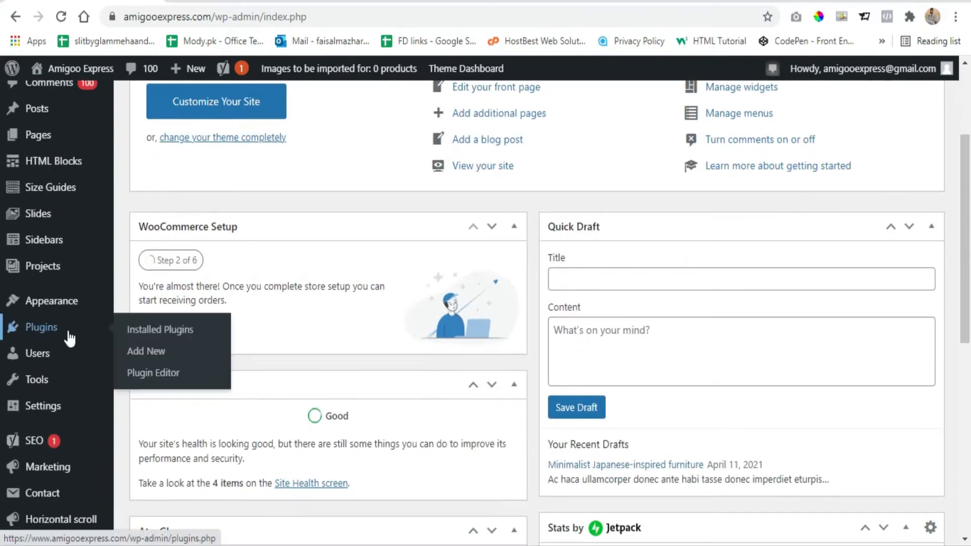
pyautogui.click(147, 353)
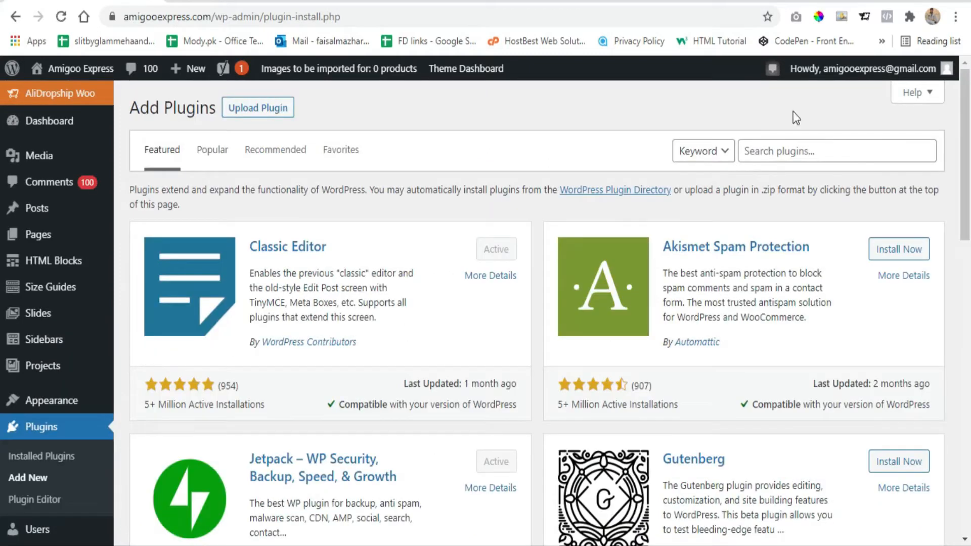
pyautogui.click(795, 152)
pyautogui.write('formc')
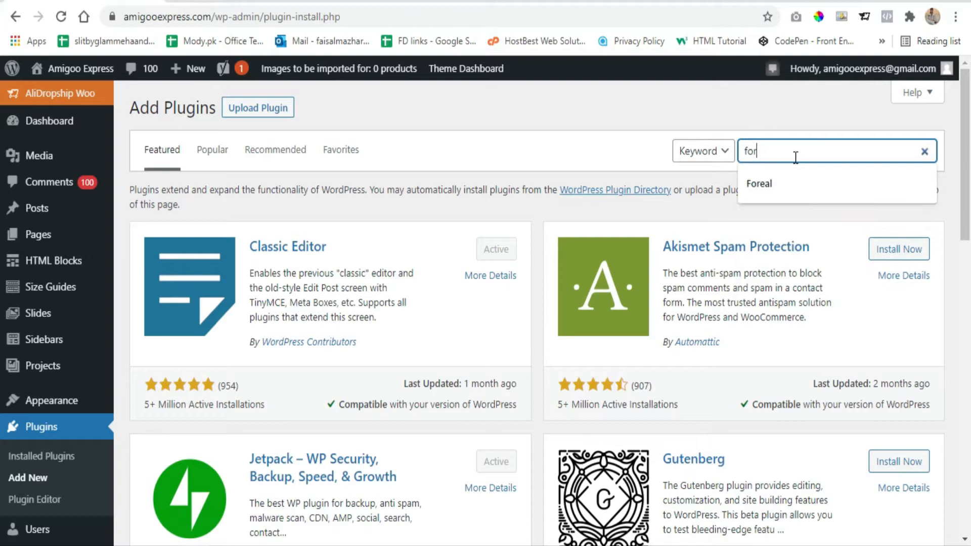
pyautogui.write('raft')
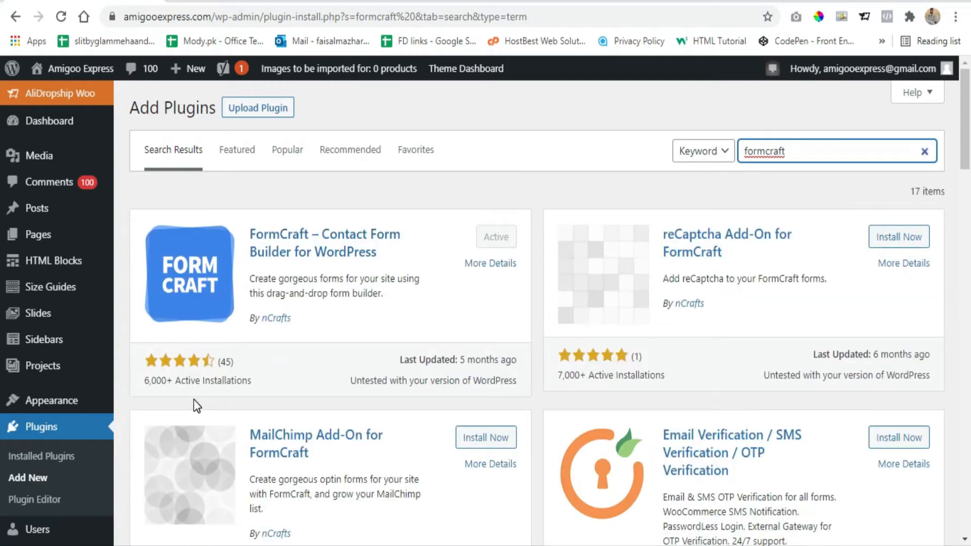
pyautogui.click(498, 237)
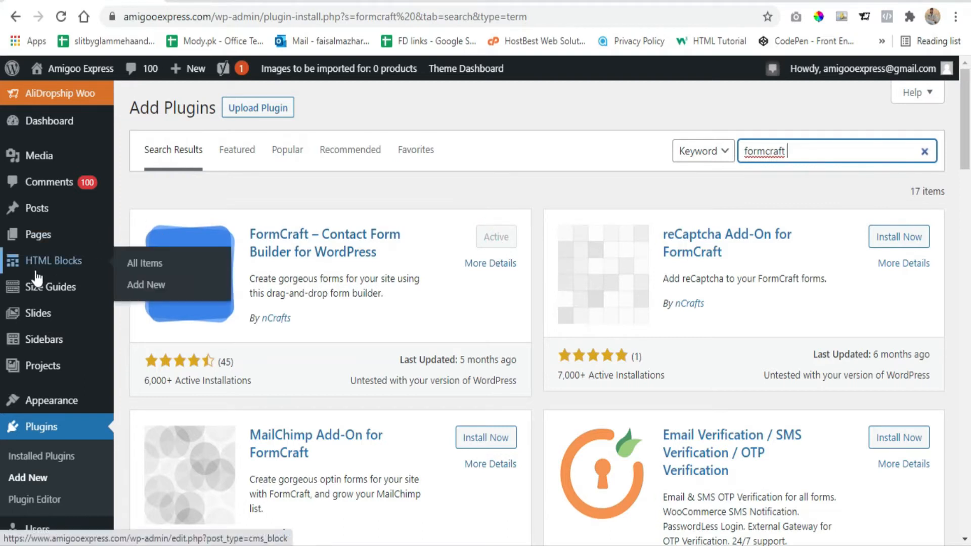
# - Open the FormCraft Basic dashboard and review the form views, today's submissions and total submissions entries
pyautogui.scroll(-3, 38, 278)
pyautogui.scroll(-5, 40, 280)
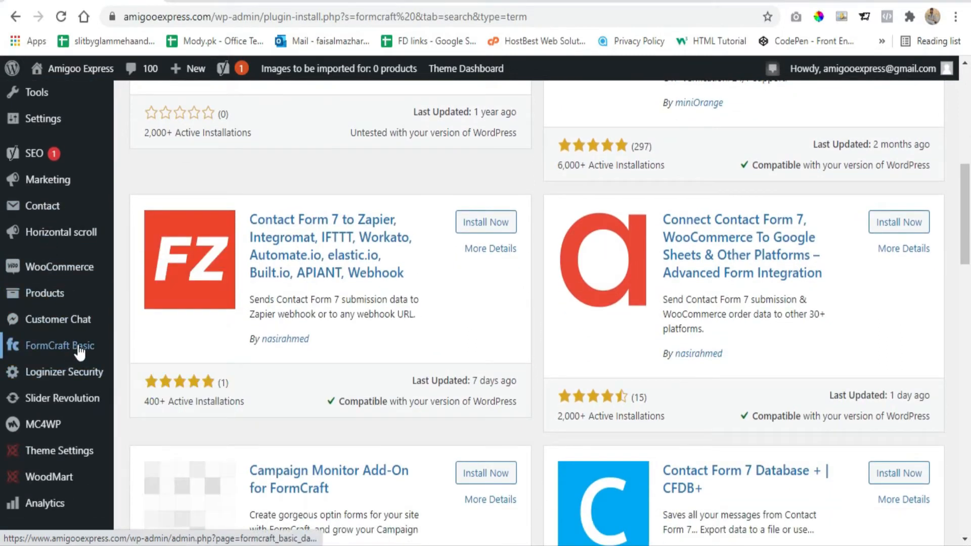
pyautogui.click(63, 344)
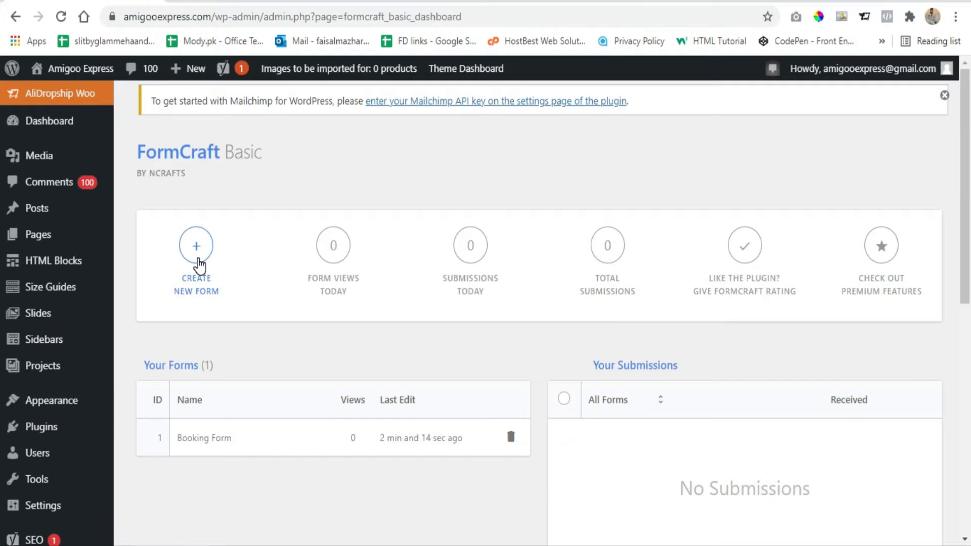
pyautogui.moveTo(351, 298); pyautogui.dragTo(302, 283)
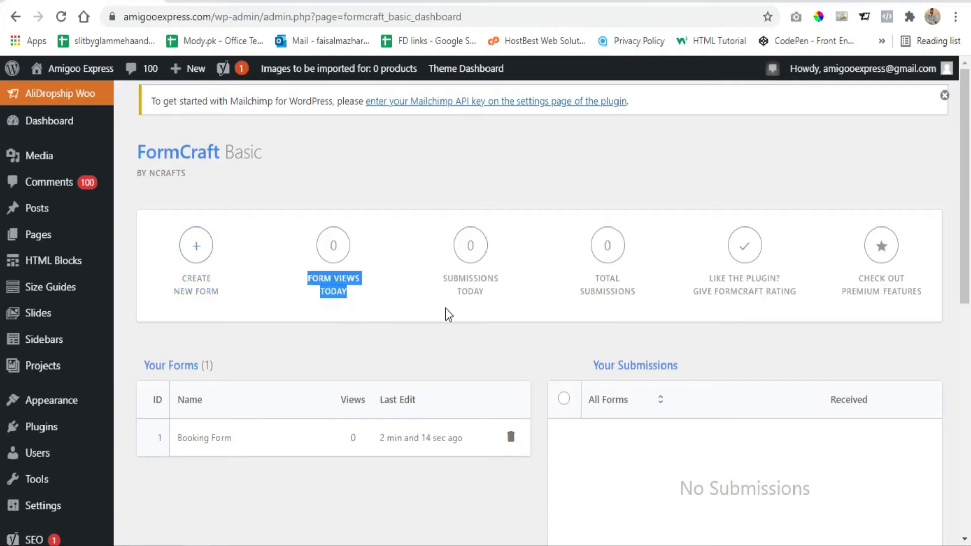
pyautogui.moveTo(491, 297); pyautogui.dragTo(436, 274)
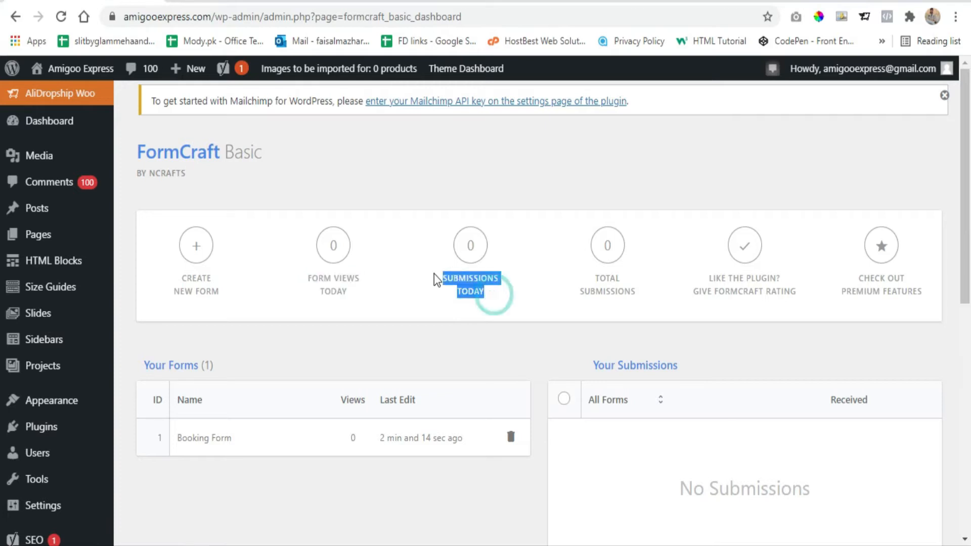
pyautogui.moveTo(641, 289); pyautogui.dragTo(584, 281)
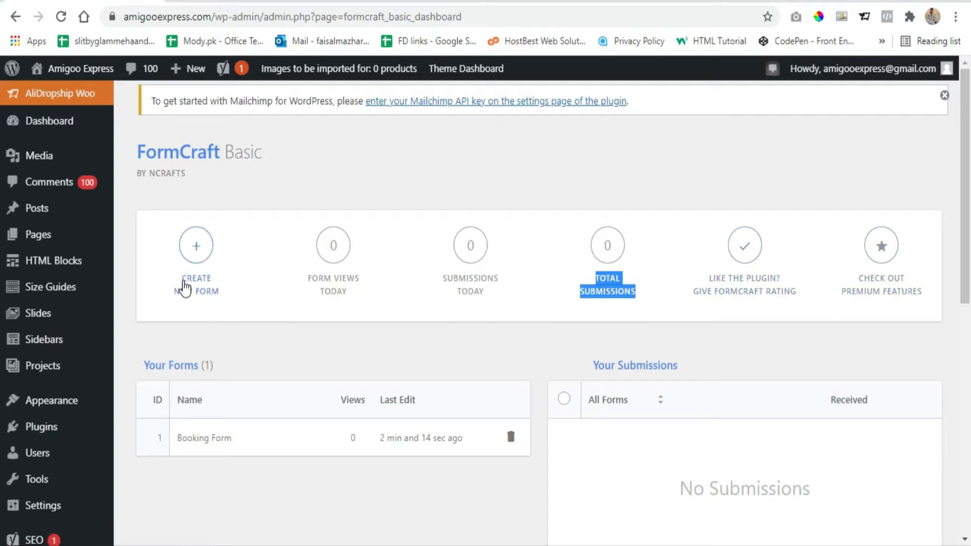
# - Create a new blank FormCraft form named "Contact Form" without importing a template
pyautogui.click(195, 253)
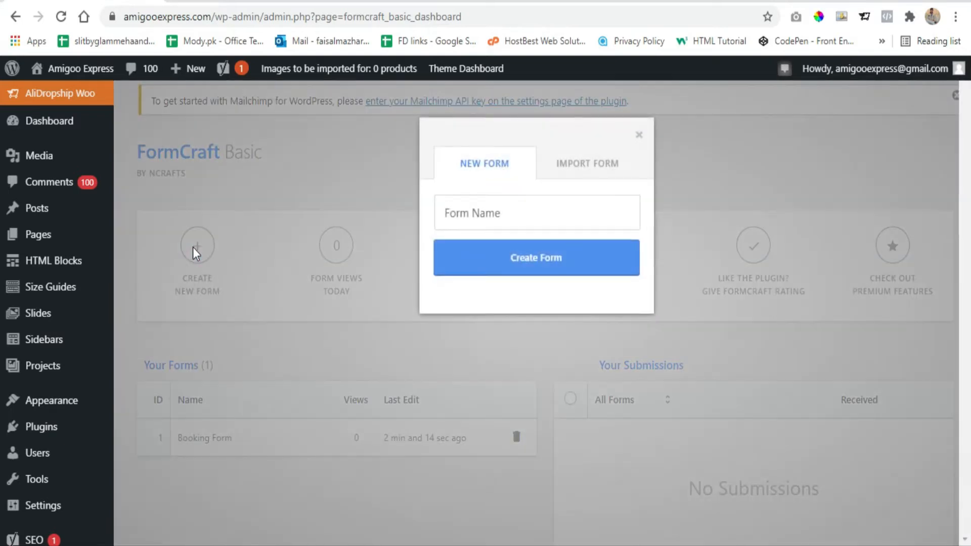
pyautogui.click(475, 224)
pyautogui.write('Contact Form')
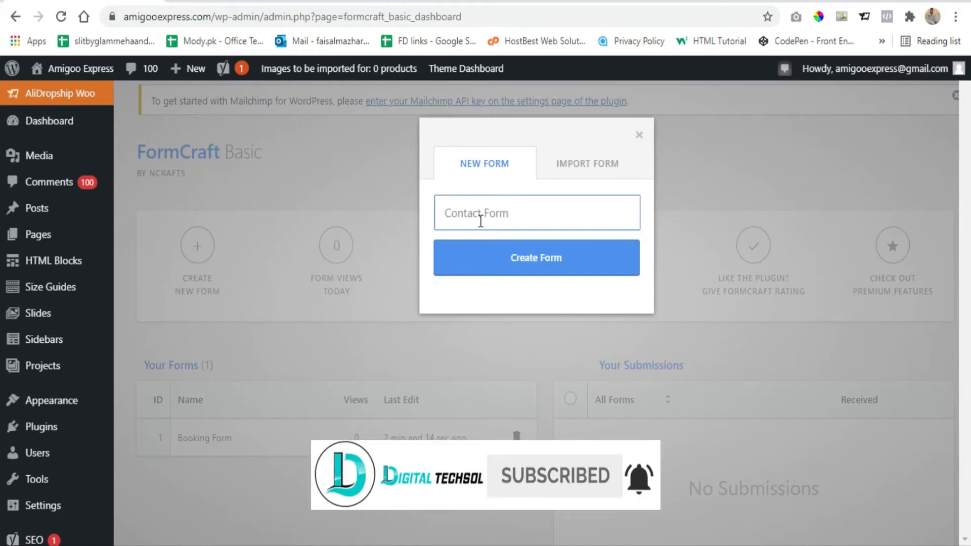
pyautogui.hotkey('ctrl', 'a')
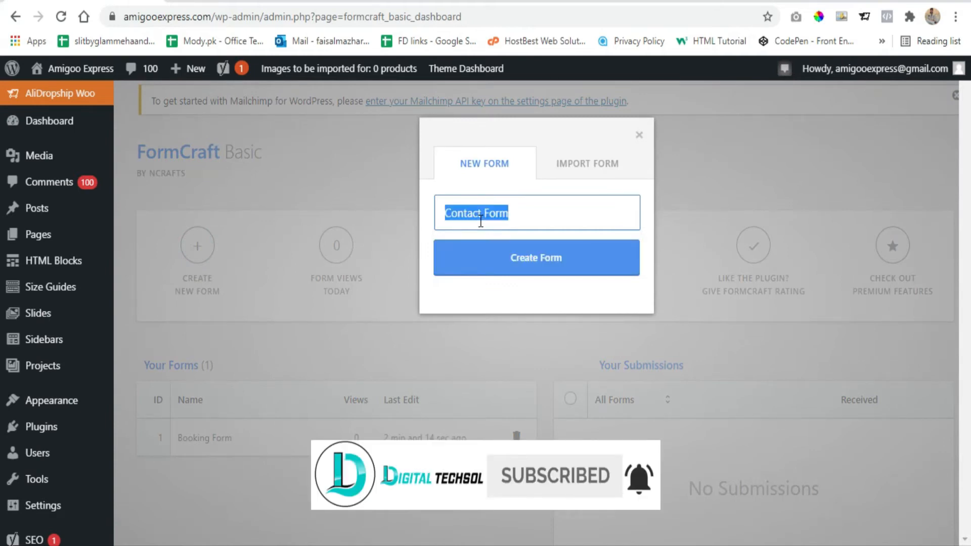
pyautogui.click(574, 172)
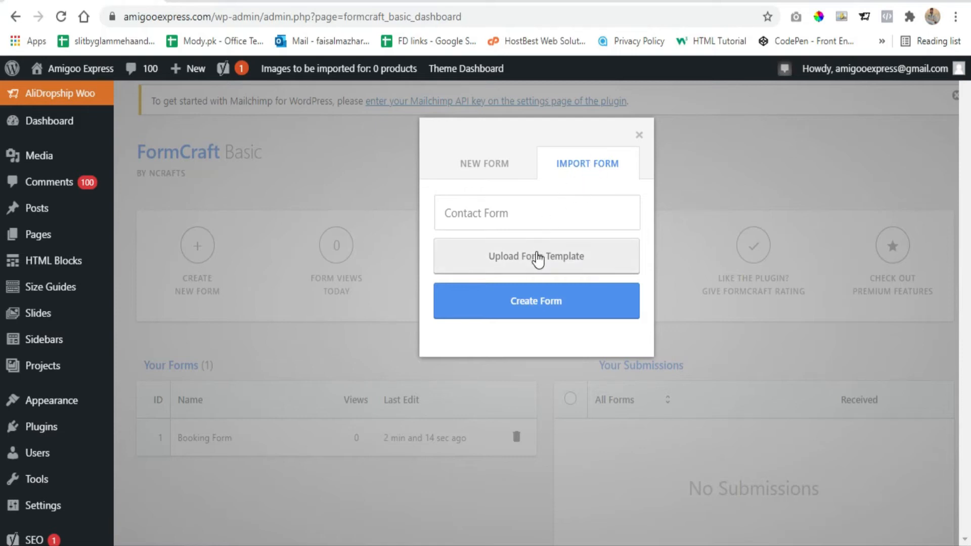
pyautogui.click(581, 212)
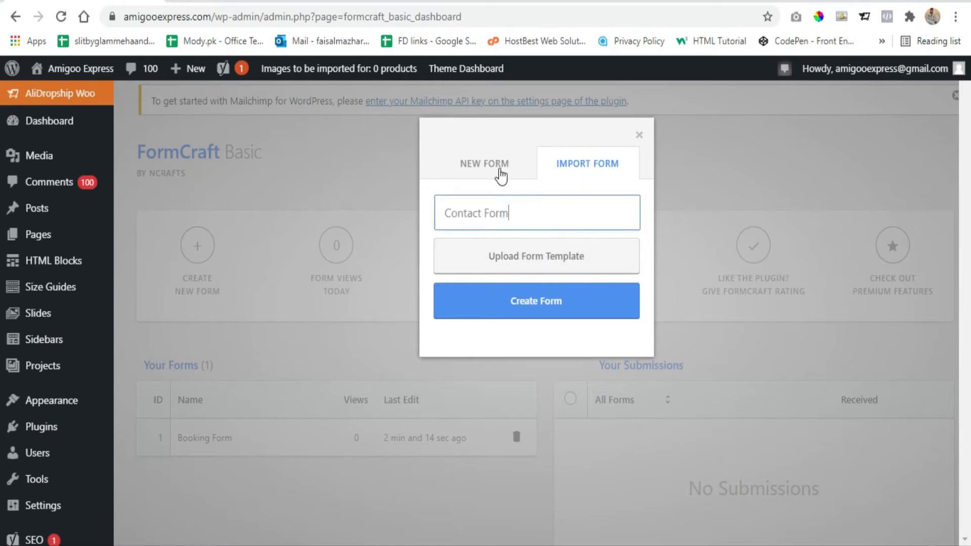
pyautogui.click(495, 166)
pyautogui.click(529, 211)
pyautogui.click(546, 266)
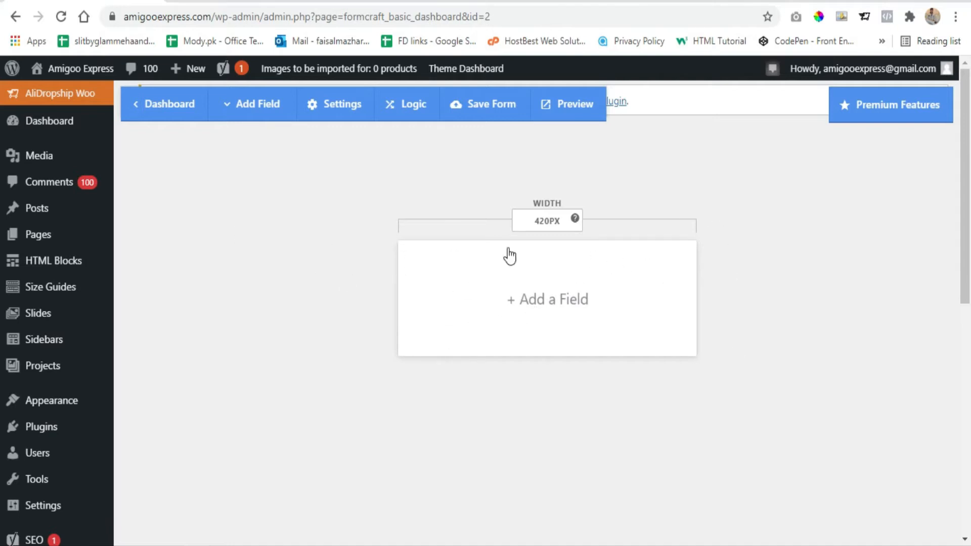
# - Set the form's width to 500PX
pyautogui.moveTo(538, 221); pyautogui.dragTo(558, 222)
pyautogui.doubleClick(539, 221)
pyautogui.write('500')
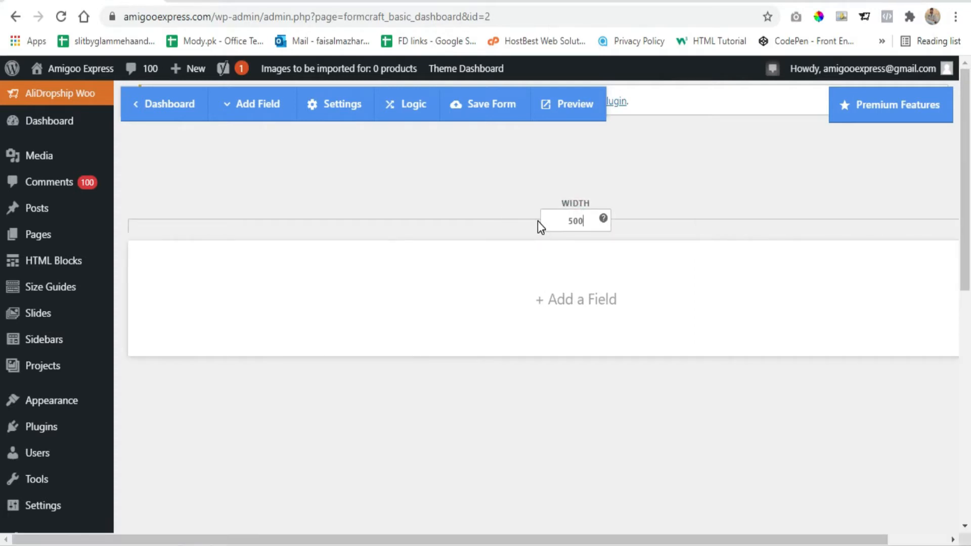
pyautogui.write('PX')
pyautogui.click(331, 237)
# - Add a One Line Input field to the empty form for the visitor's name
pyautogui.click(555, 307)
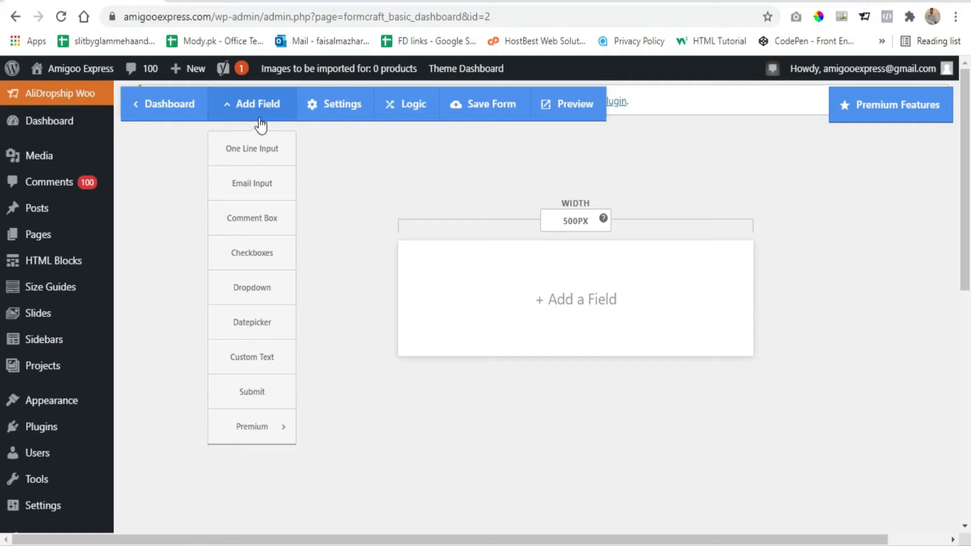
pyautogui.click(266, 150)
pyautogui.click(228, 290)
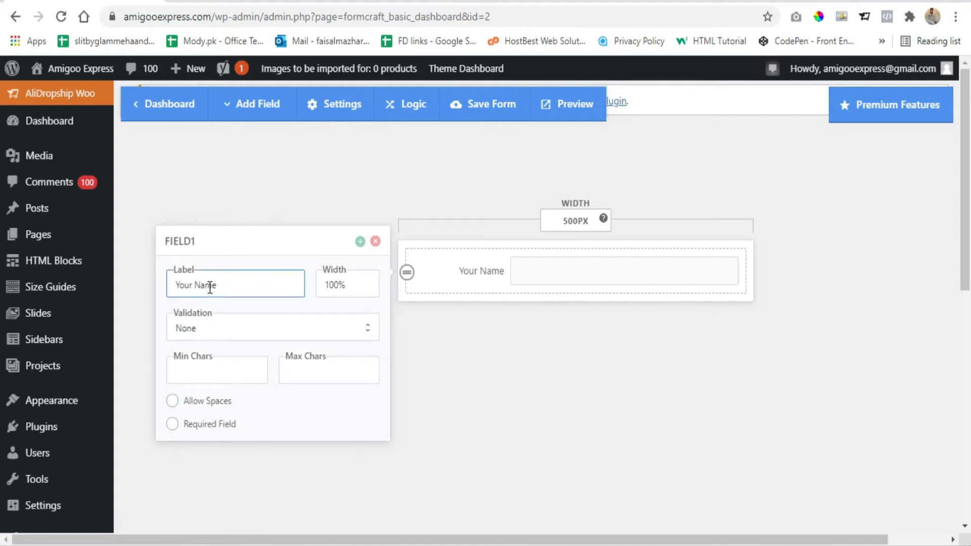
# - Try the Your Name field at 50% width and restore it to 100%
pyautogui.moveTo(333, 284); pyautogui.dragTo(317, 284)
pyautogui.write('5')
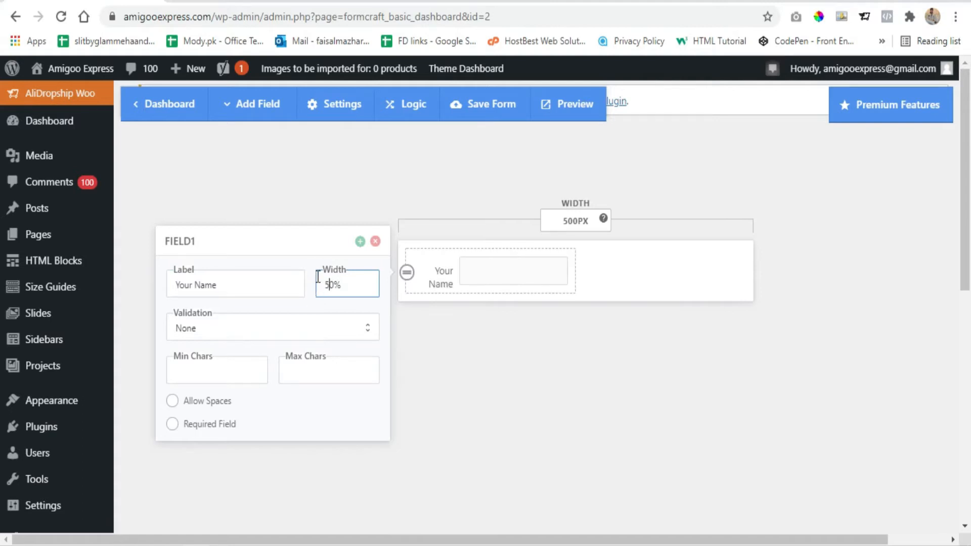
pyautogui.press('BackSpace')
pyautogui.write('10')
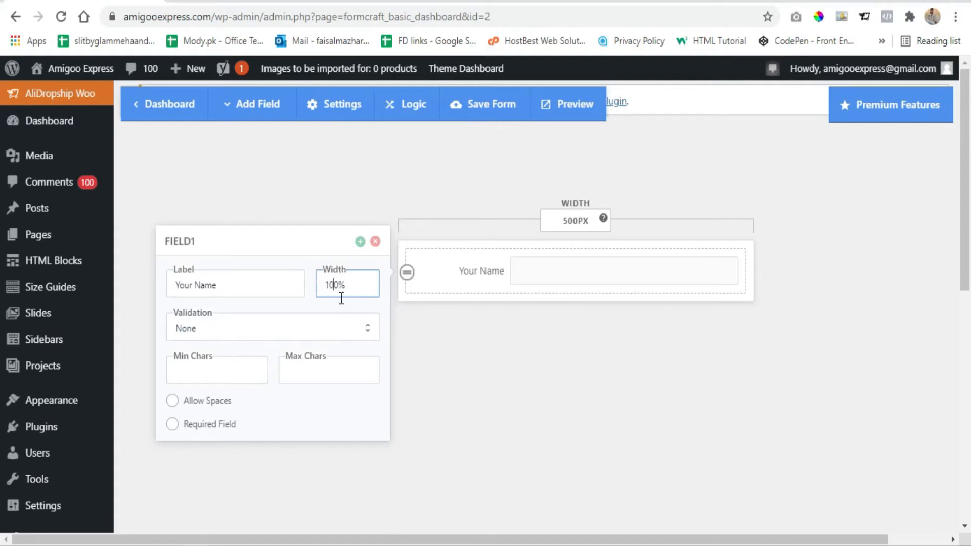
# - Set the Your Name field's validation to Only Alphabets, allow spaces, and make it a required field
pyautogui.click(227, 330)
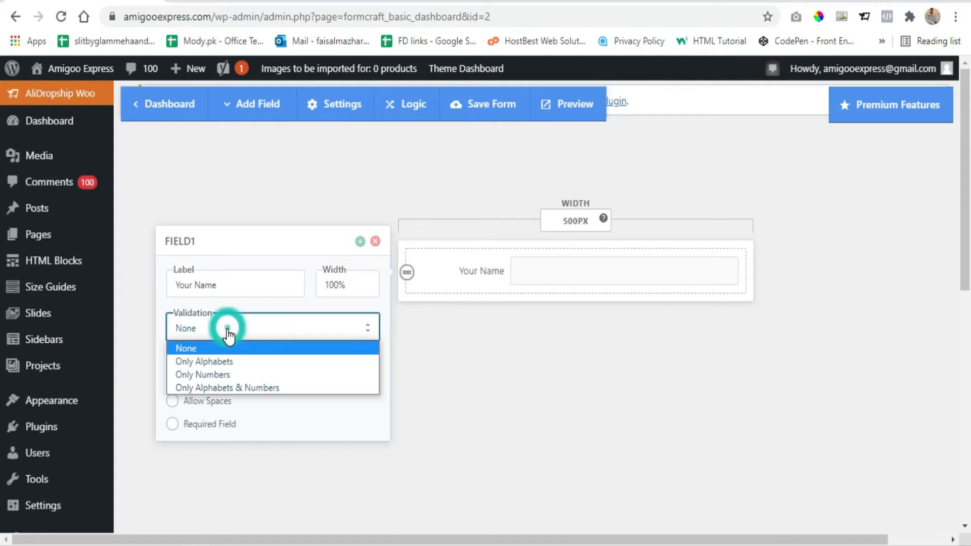
pyautogui.click(232, 364)
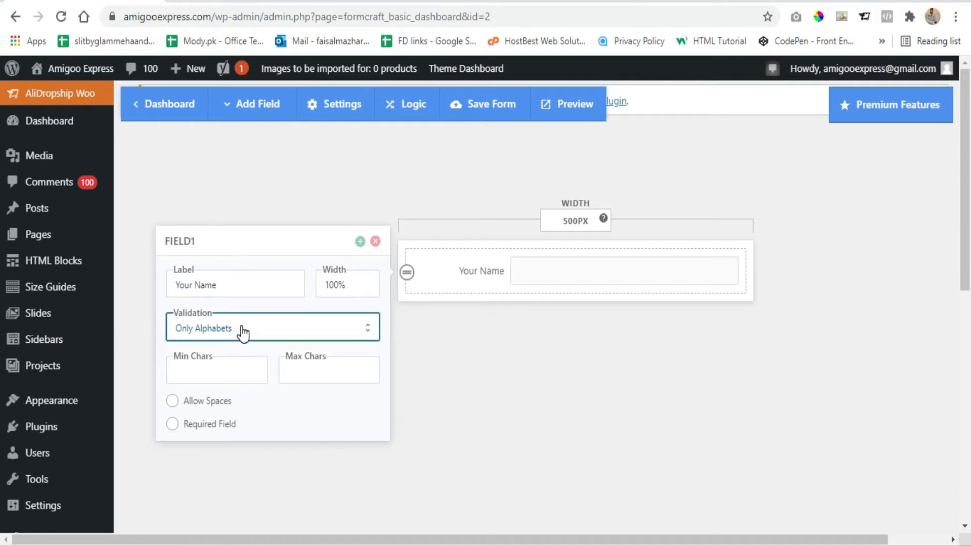
pyautogui.click(212, 369)
pyautogui.click(314, 364)
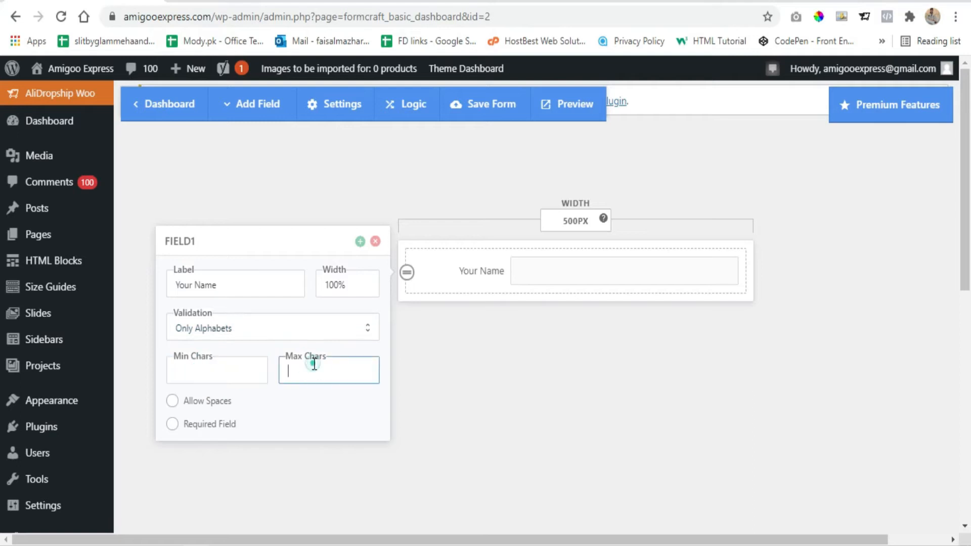
pyautogui.click(173, 408)
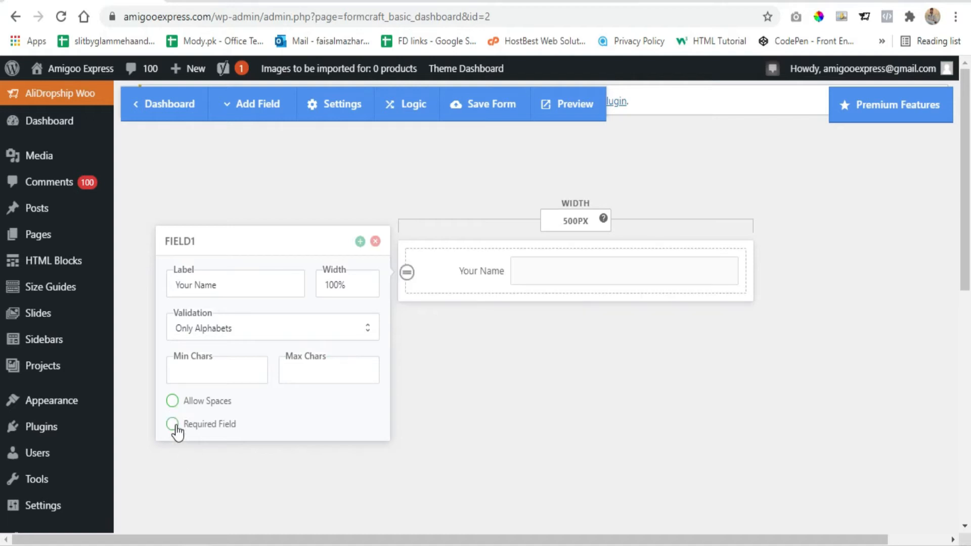
pyautogui.click(172, 425)
pyautogui.click(484, 350)
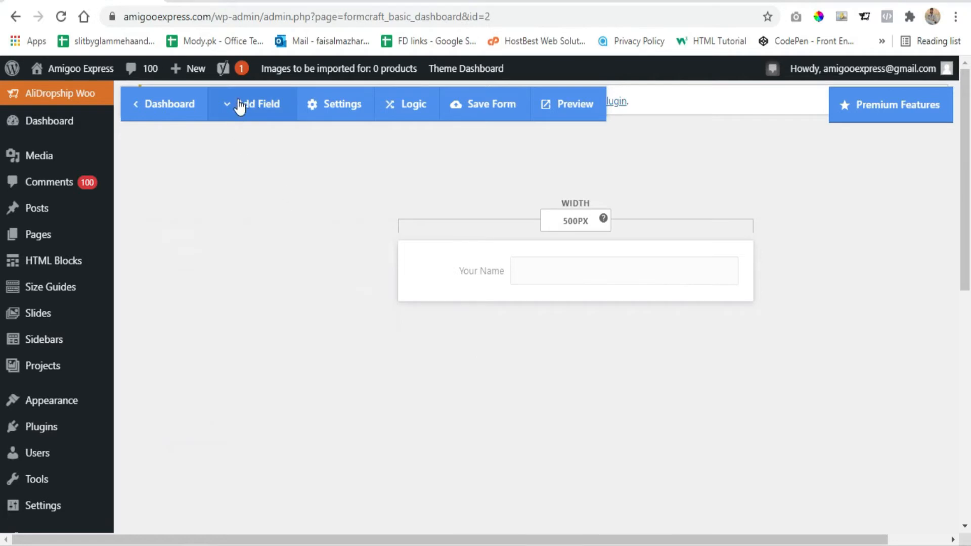
# - Add an Email Input field below Your Name and make it a required field
pyautogui.click(257, 106)
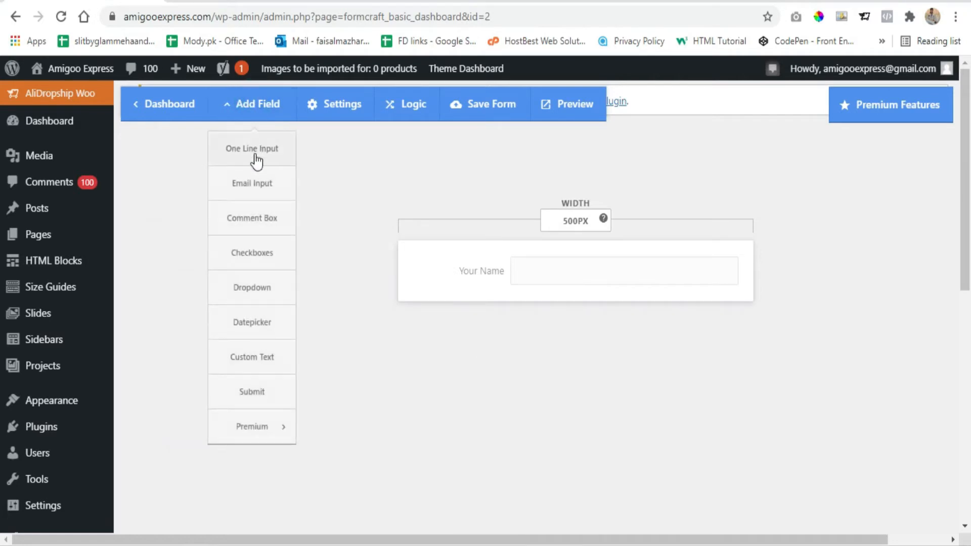
pyautogui.click(260, 192)
pyautogui.moveTo(548, 529); pyautogui.dragTo(607, 531)
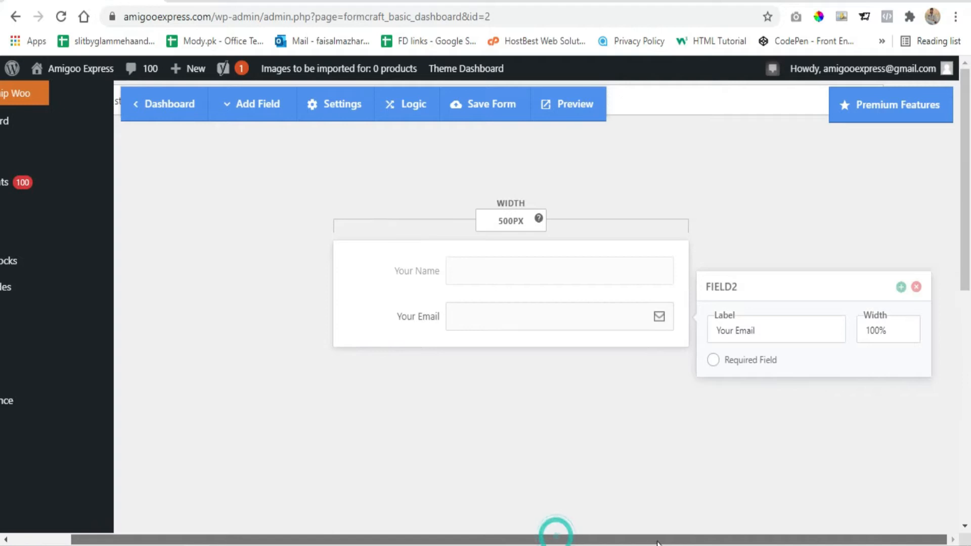
pyautogui.click(713, 360)
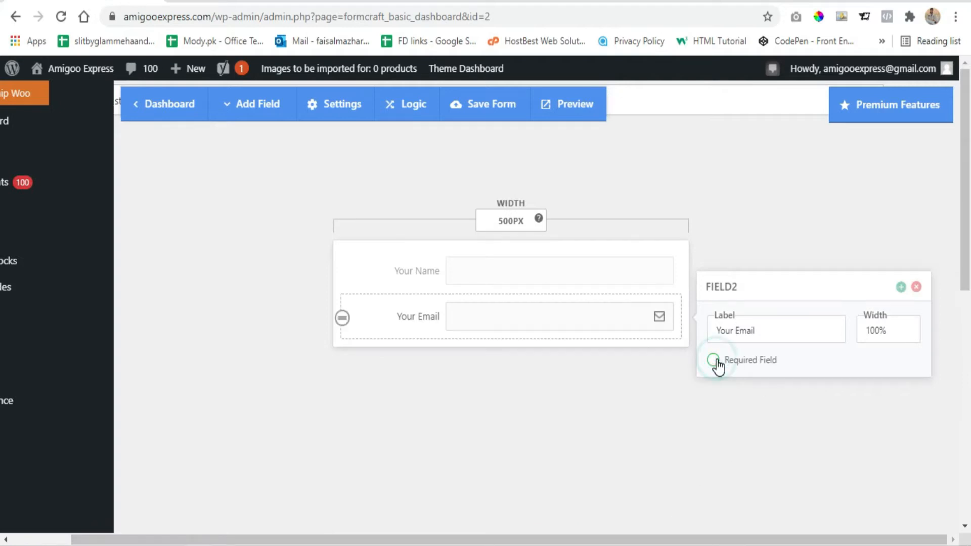
pyautogui.click(571, 379)
pyautogui.click(420, 274)
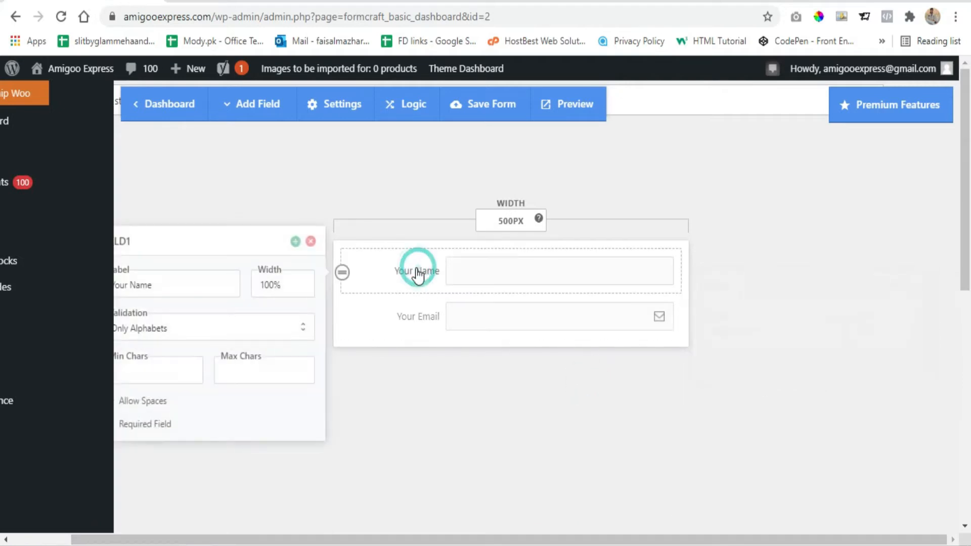
pyautogui.click(425, 459)
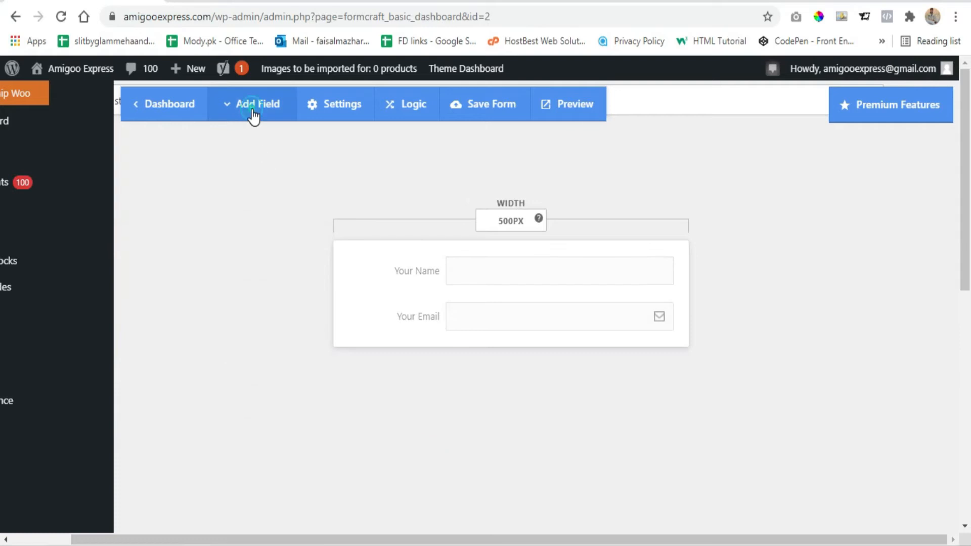
# - Add a Dropdown field for the language below Your Email, keeping its default options, and make it a required field
pyautogui.click(254, 116)
pyautogui.click(261, 279)
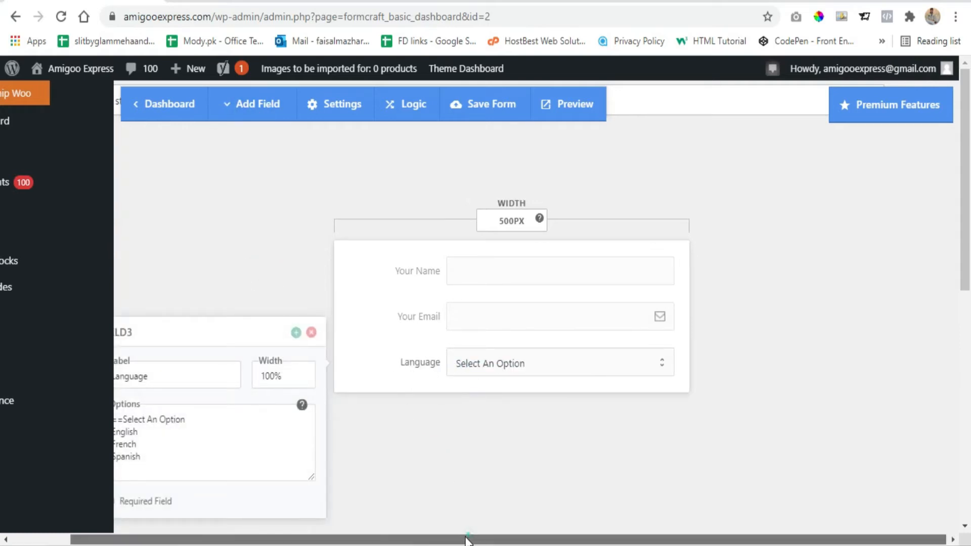
pyautogui.moveTo(469, 540); pyautogui.dragTo(411, 540)
pyautogui.click(230, 464)
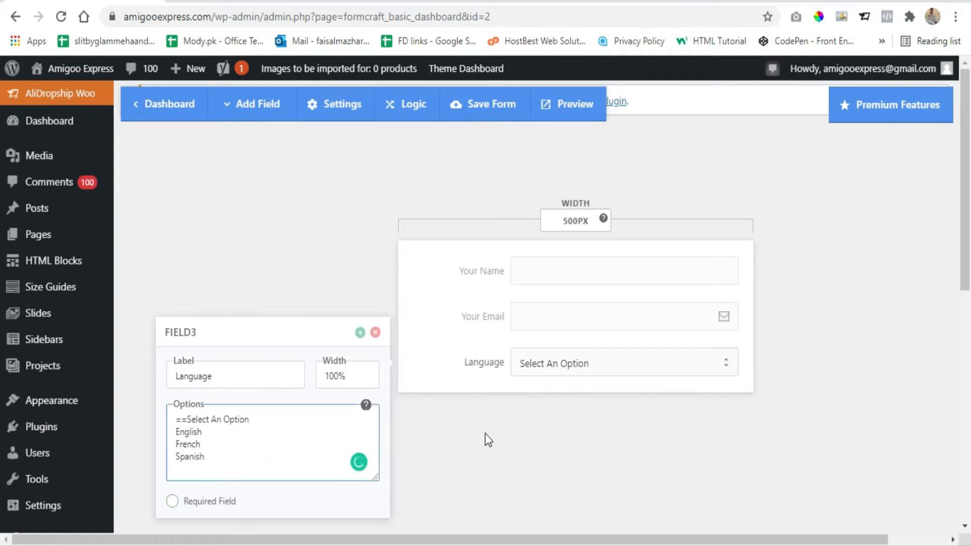
pyautogui.moveTo(209, 463); pyautogui.dragTo(171, 431)
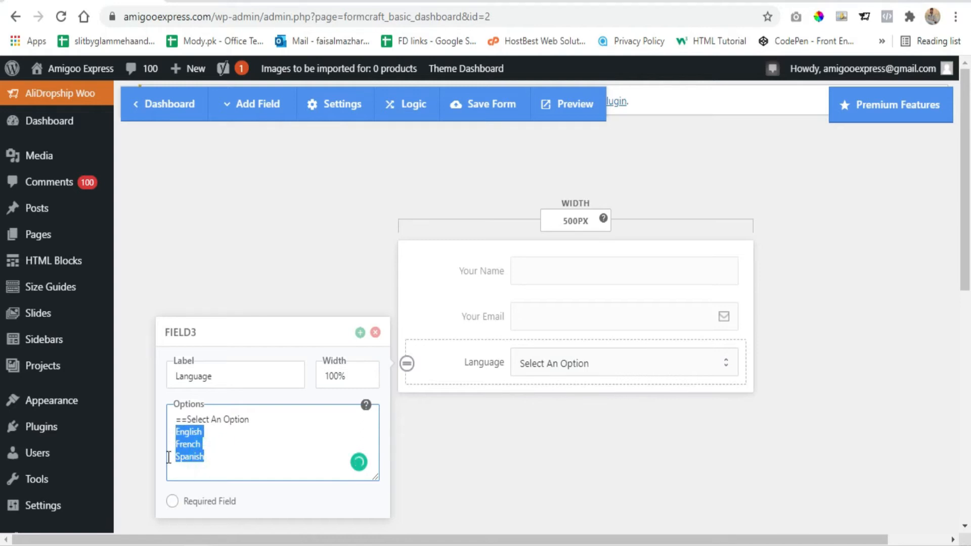
pyautogui.click(171, 500)
pyautogui.click(505, 479)
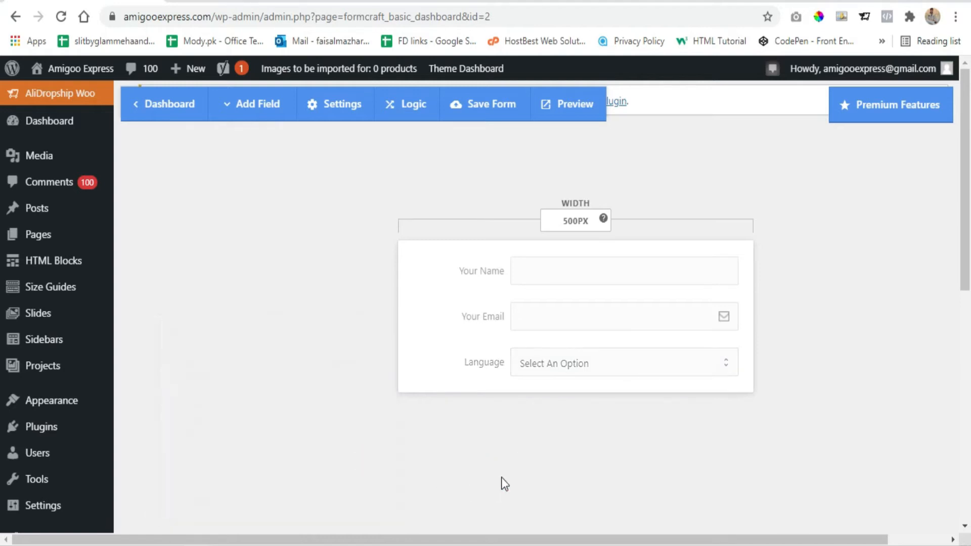
# - Try a Datepicker field below Language and look at its minimum date calendar without choosing a date
pyautogui.click(279, 107)
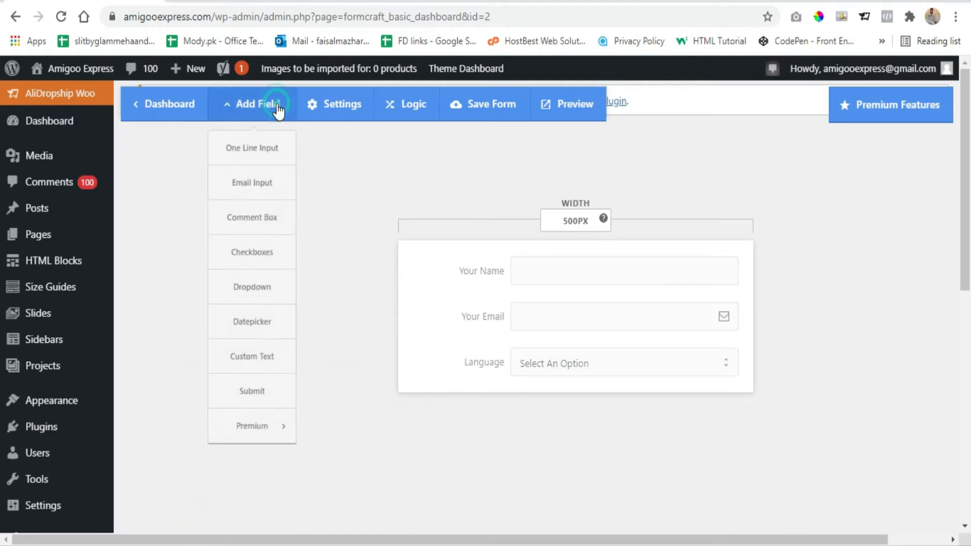
pyautogui.click(261, 326)
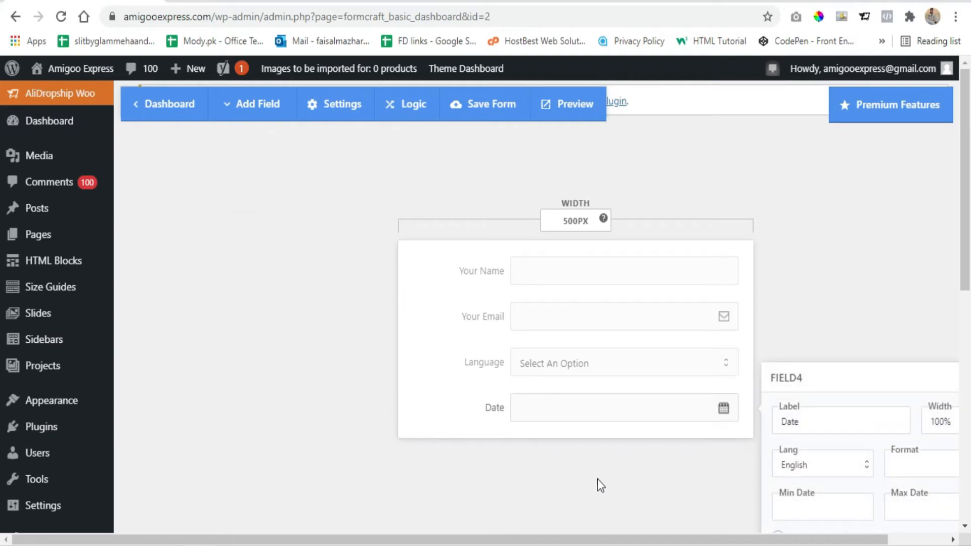
pyautogui.moveTo(594, 540); pyautogui.dragTo(653, 540)
pyautogui.click(440, 416)
pyautogui.scroll(-2, 816, 454)
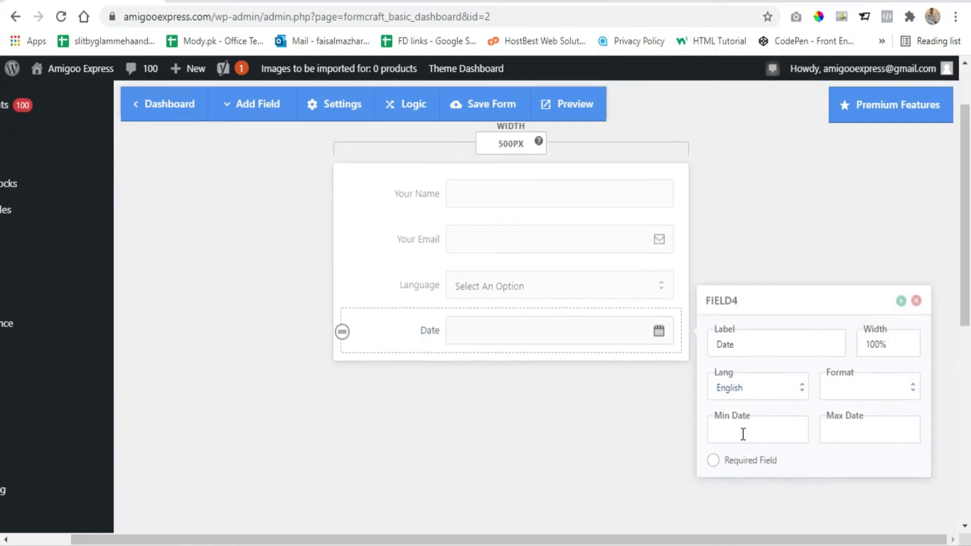
pyautogui.click(742, 434)
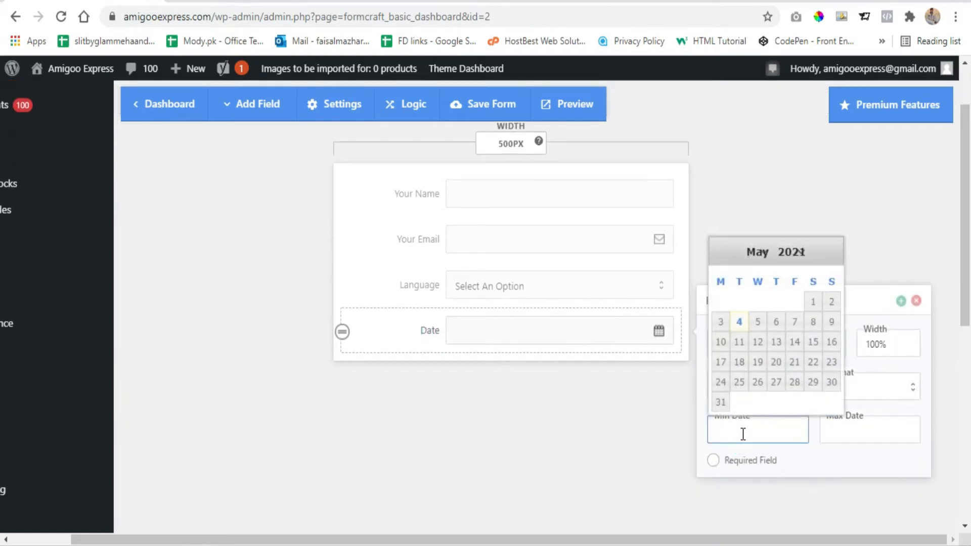
pyautogui.press('Escape')
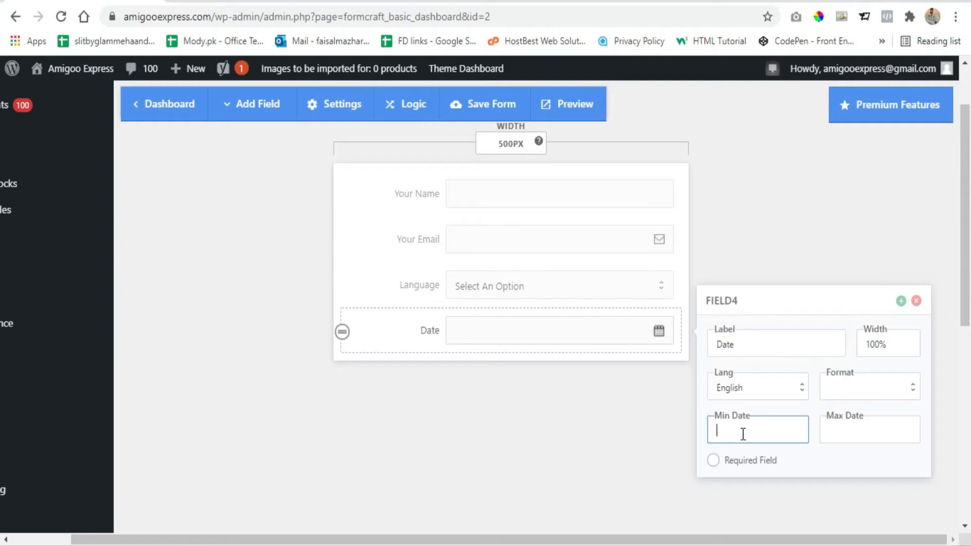
pyautogui.click(630, 433)
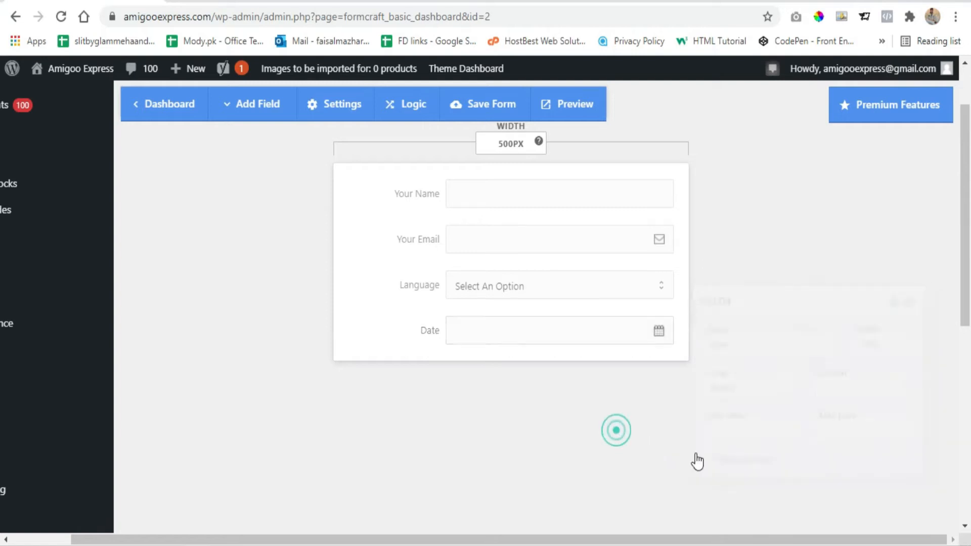
# - Look at the Date field's format options and delete the field from the form
pyautogui.click(426, 334)
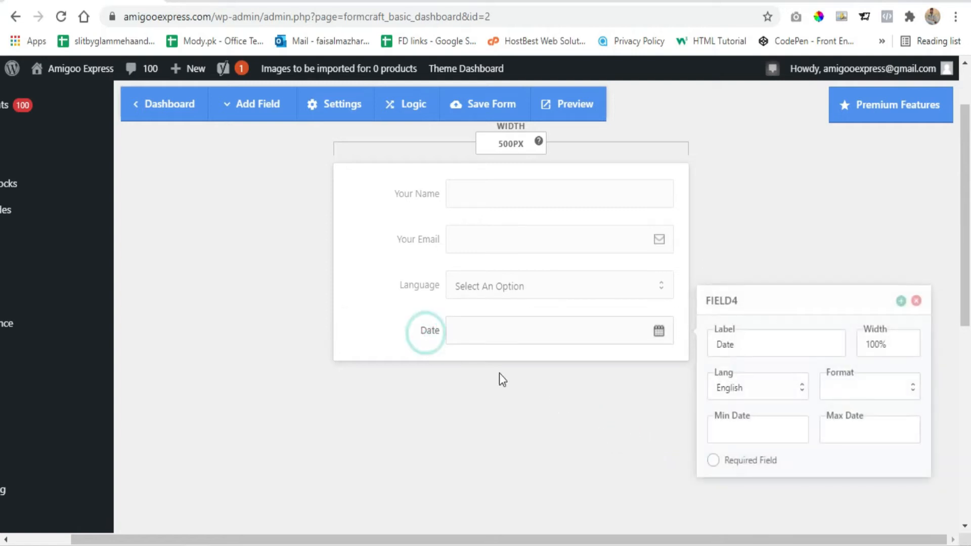
pyautogui.click(852, 392)
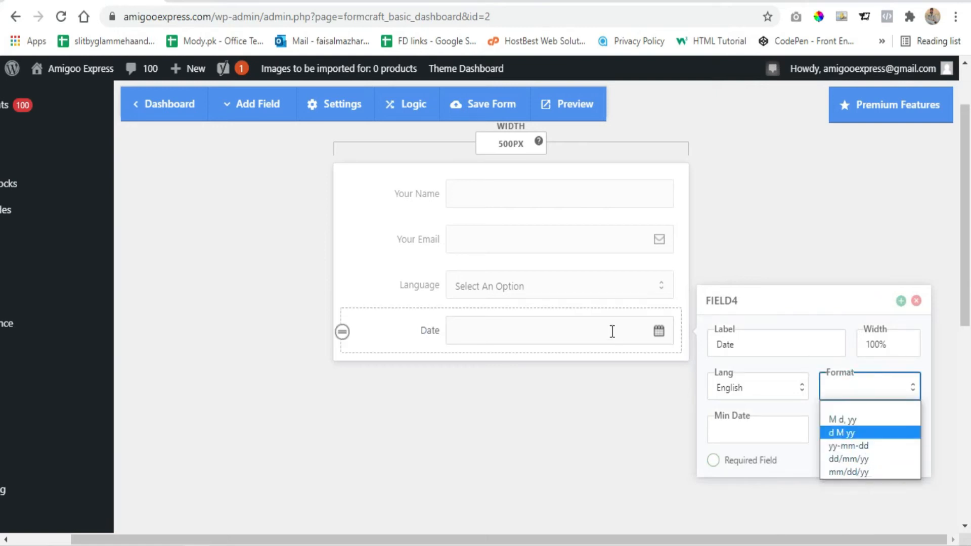
pyautogui.click(916, 300)
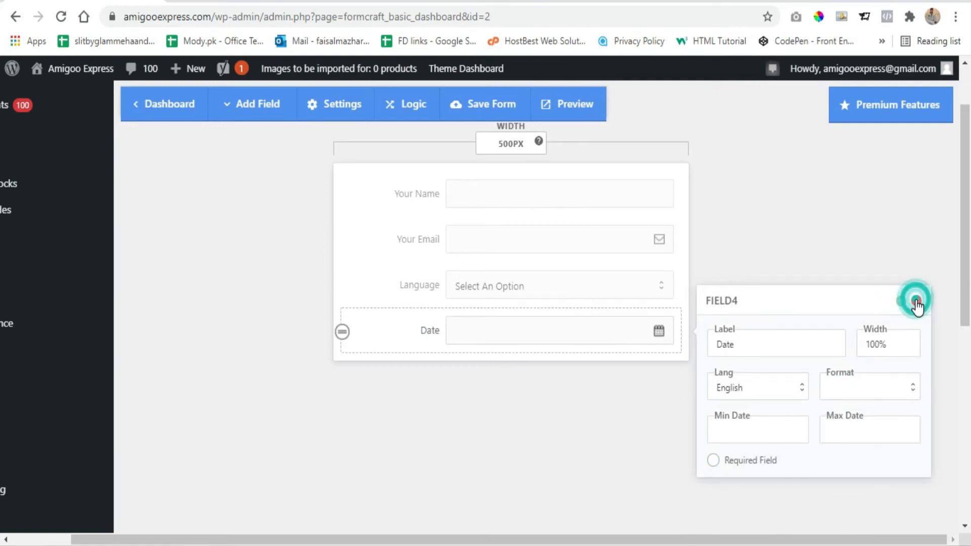
pyautogui.click(915, 300)
# - Add a Comment Box field below Language and label it Message
pyautogui.click(270, 109)
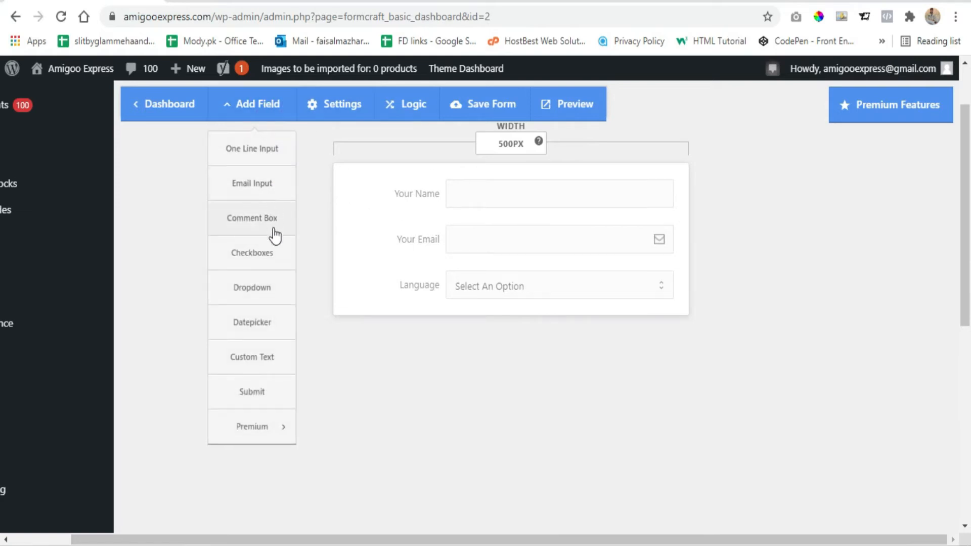
pyautogui.click(259, 217)
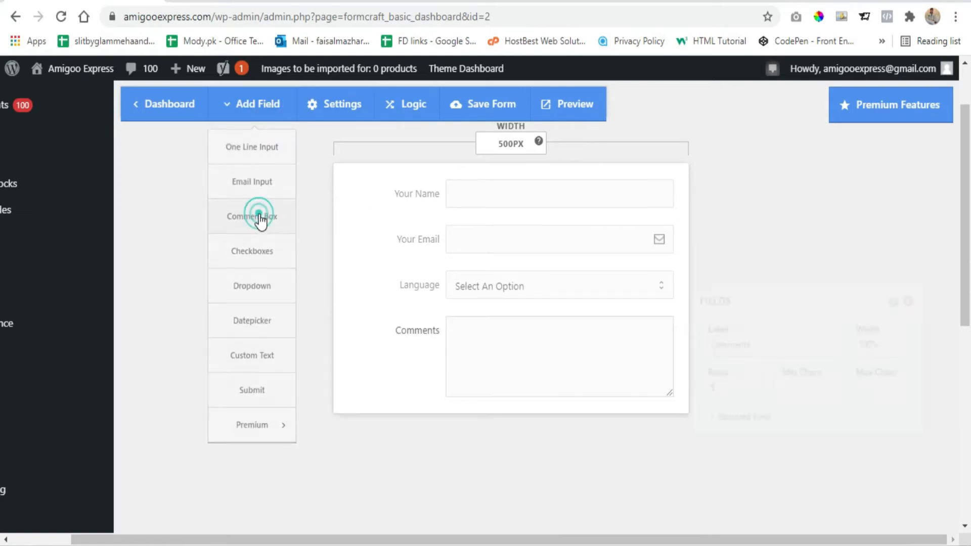
pyautogui.click(396, 332)
pyautogui.doubleClick(749, 344)
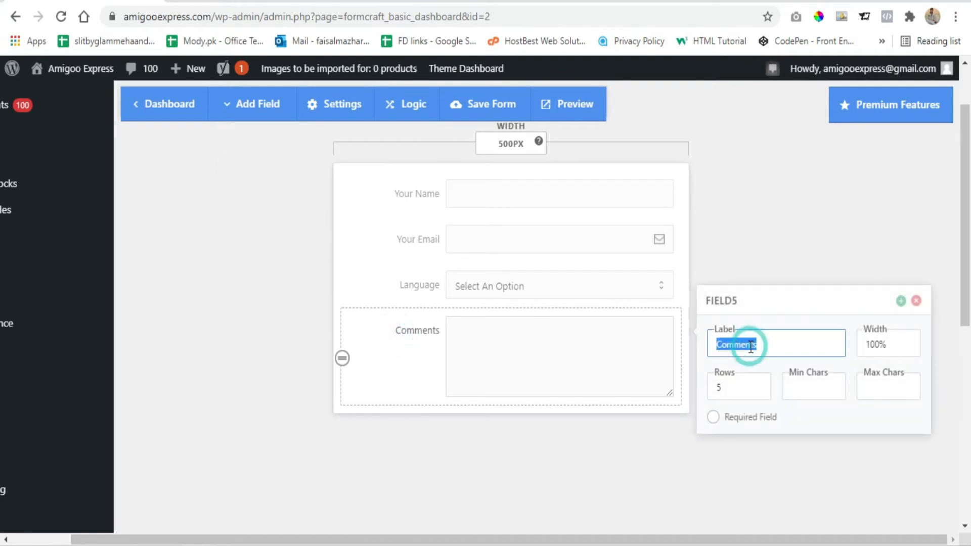
pyautogui.write('Message')
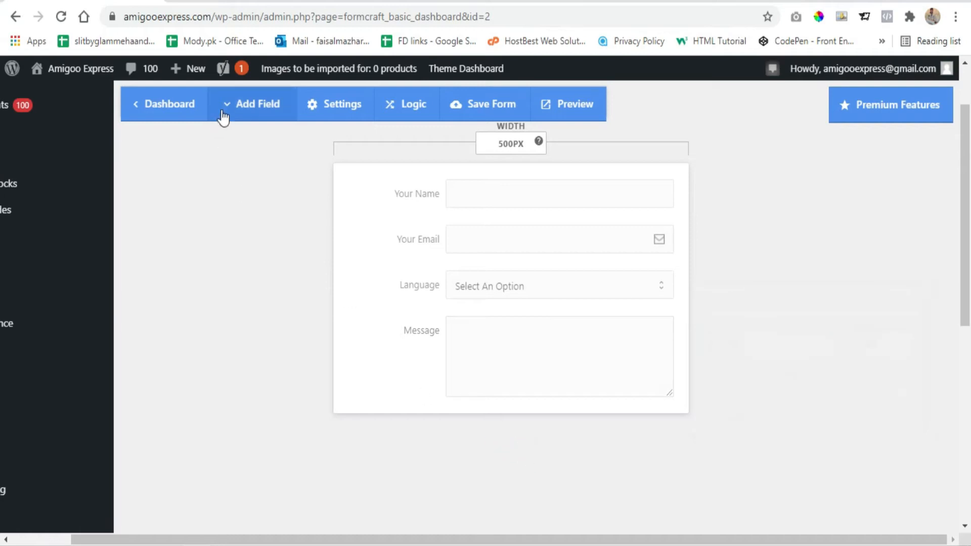
# - Look through the premium field types offered for the form
pyautogui.click(241, 107)
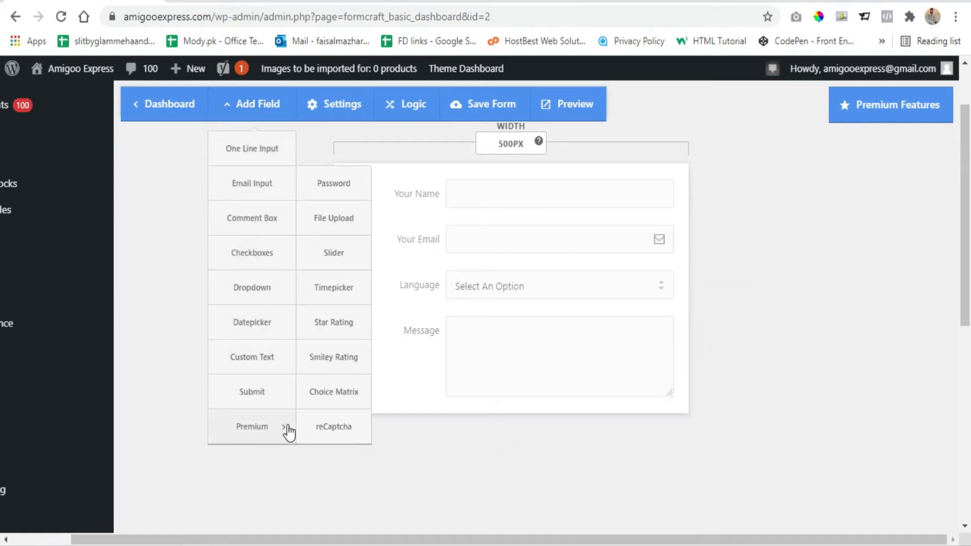
pyautogui.moveTo(260, 430)
pyautogui.click(333, 481)
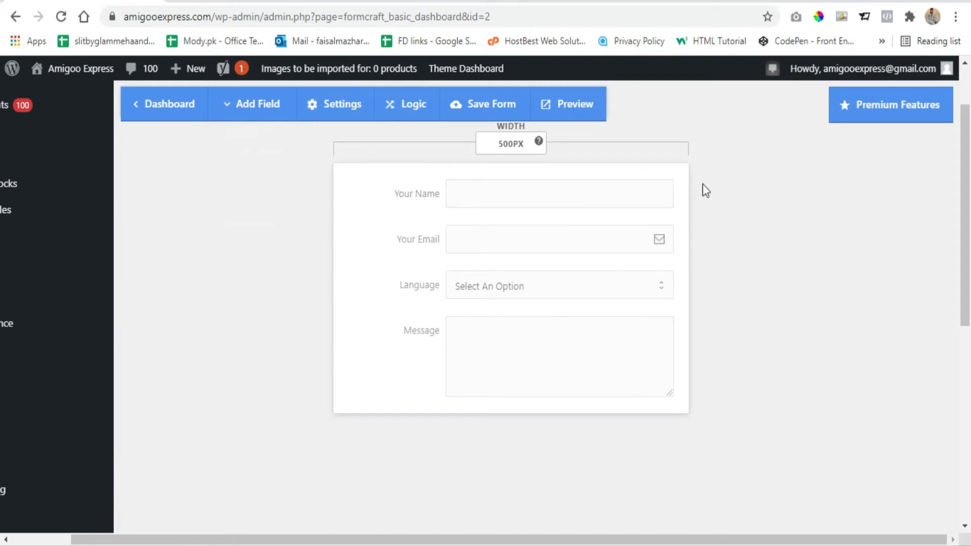
# - Add a Submit button below Message, label it Send Form and align it left
pyautogui.click(273, 110)
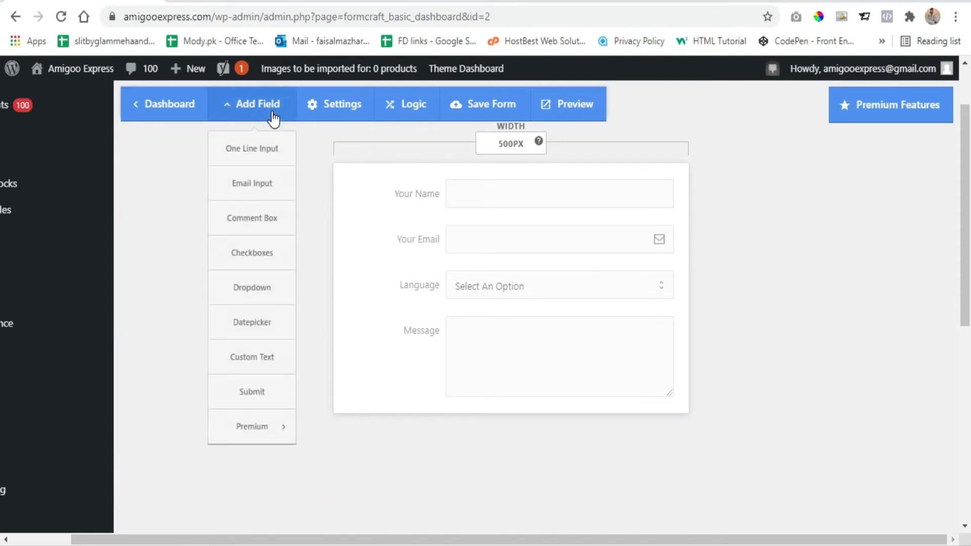
pyautogui.click(251, 392)
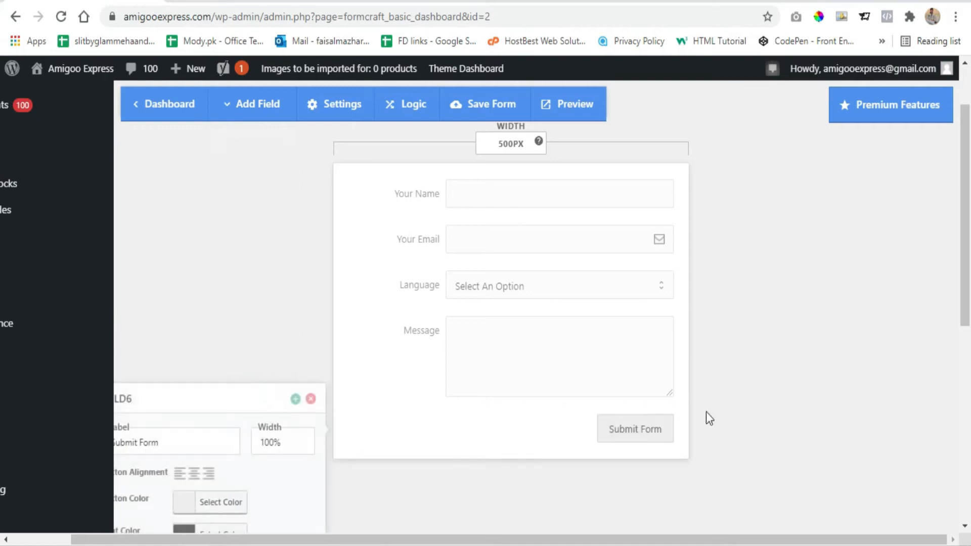
pyautogui.moveTo(399, 536); pyautogui.dragTo(283, 480)
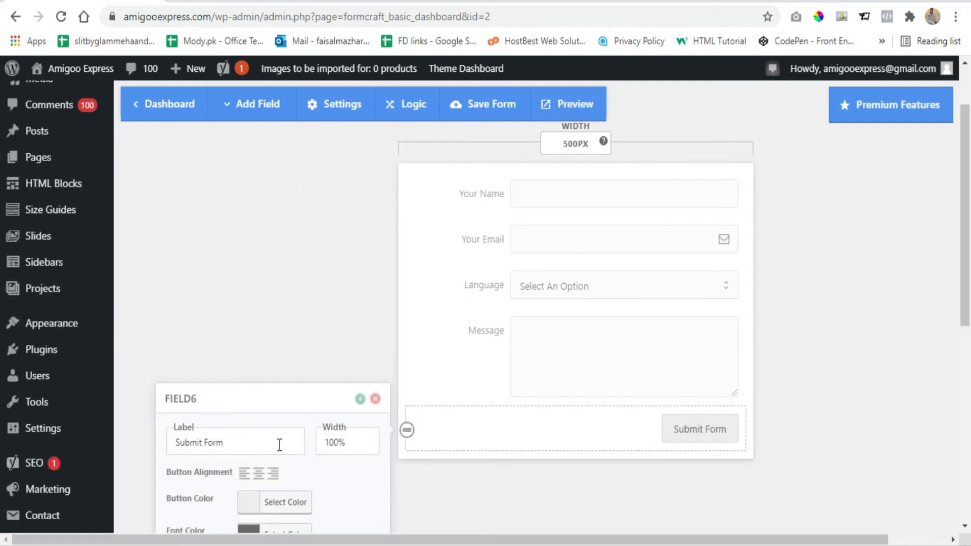
pyautogui.tripleClick(223, 444)
pyautogui.write('Send Form')
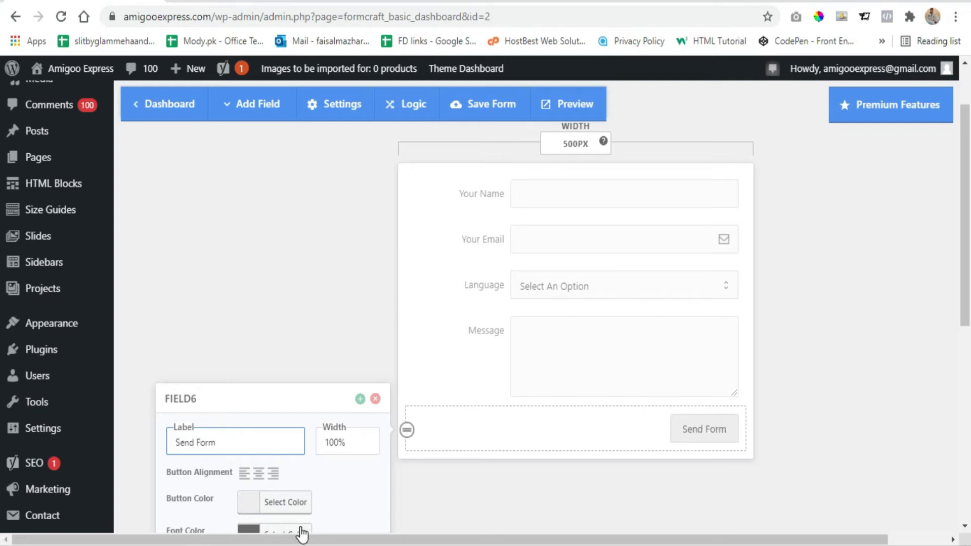
pyautogui.click(246, 474)
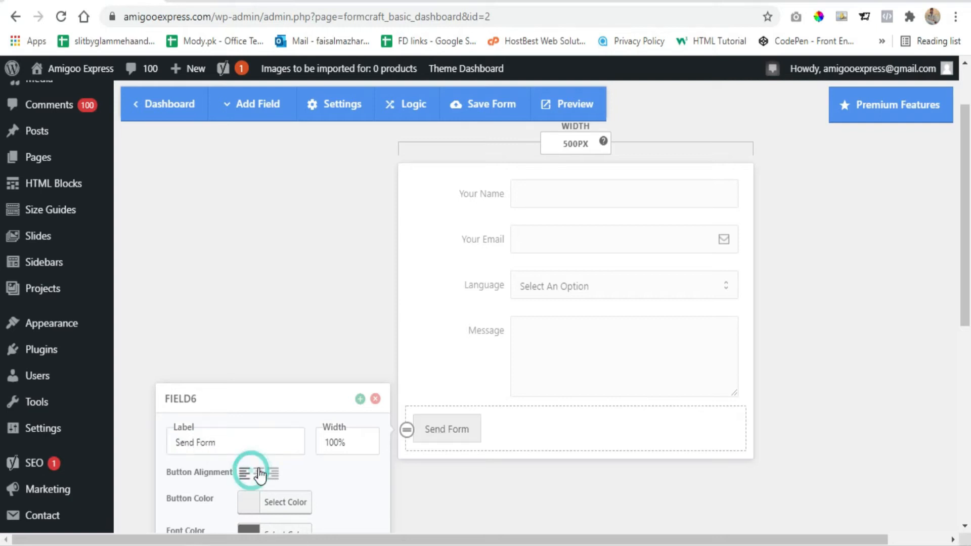
# - Try the blue preset as the Send Form button's font color
pyautogui.scroll(-2, 247, 367)
pyautogui.click(249, 468)
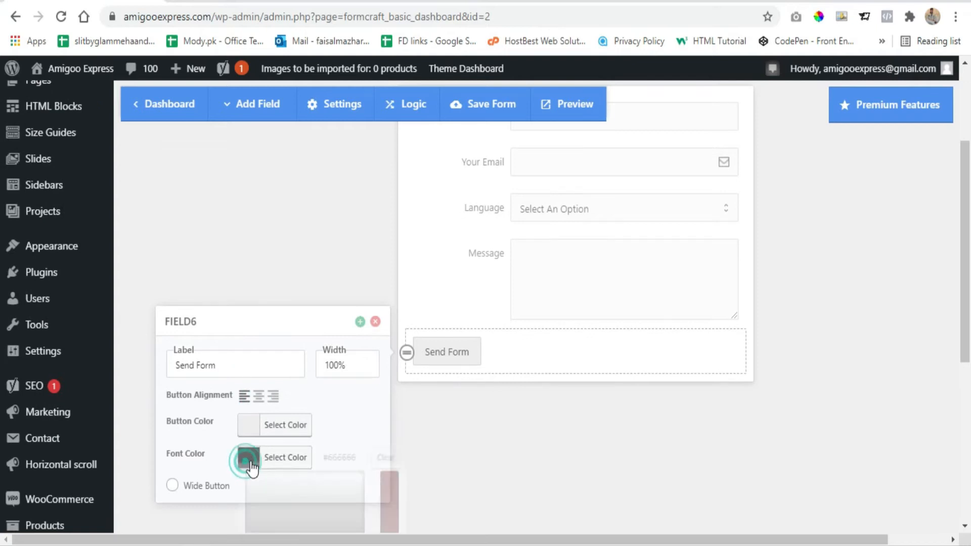
pyautogui.scroll(-5, 303, 414)
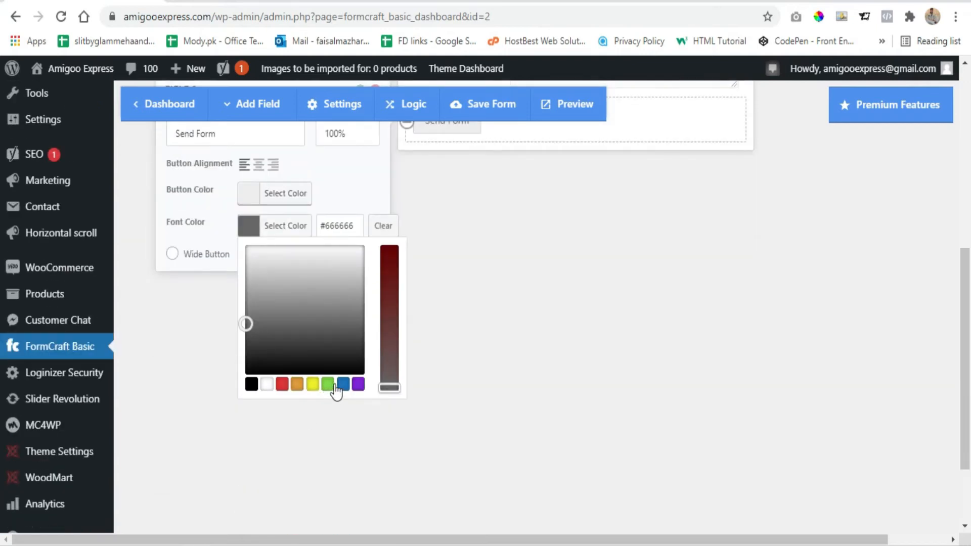
pyautogui.click(341, 385)
pyautogui.click(248, 225)
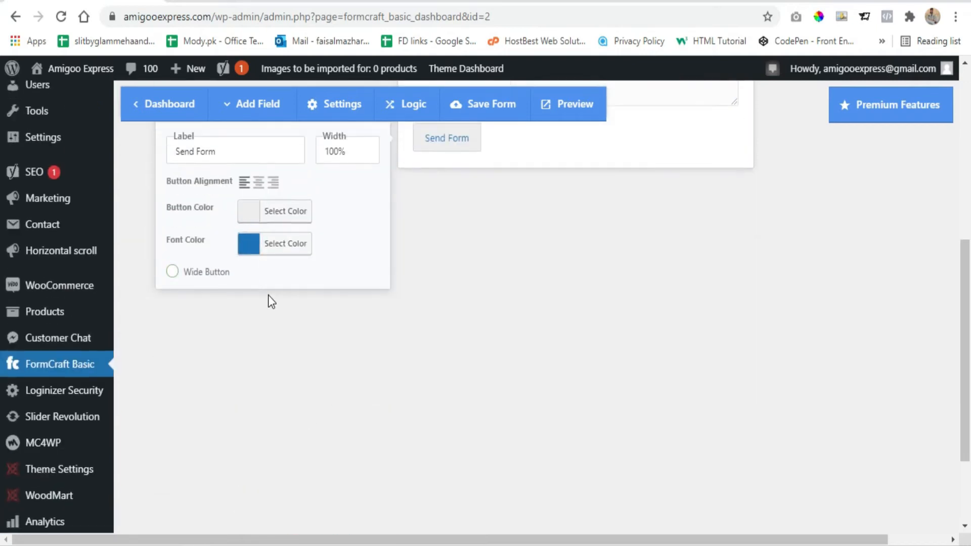
# - Set the Send Form button's color to green #81d742 and its font color to black
pyautogui.scroll(1, 269, 295)
pyautogui.click(250, 266)
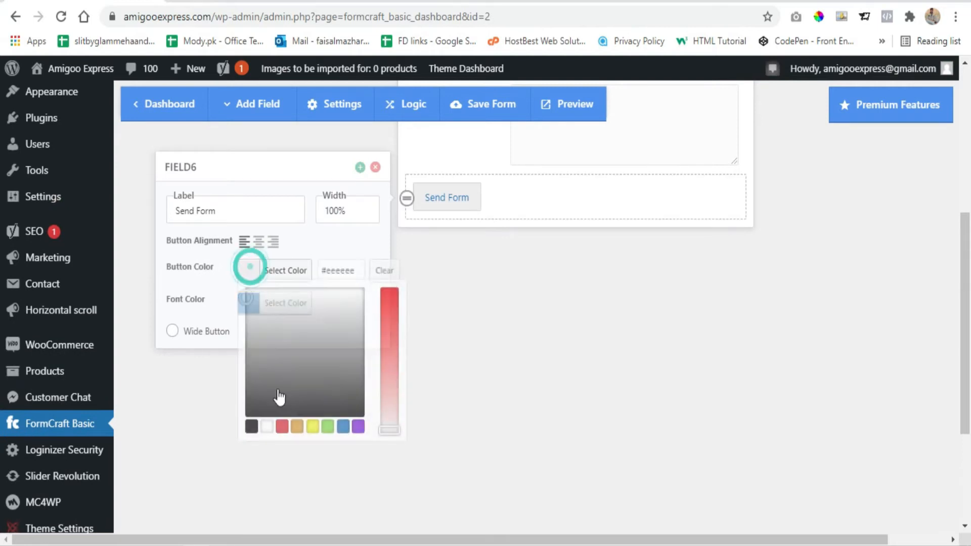
pyautogui.click(328, 429)
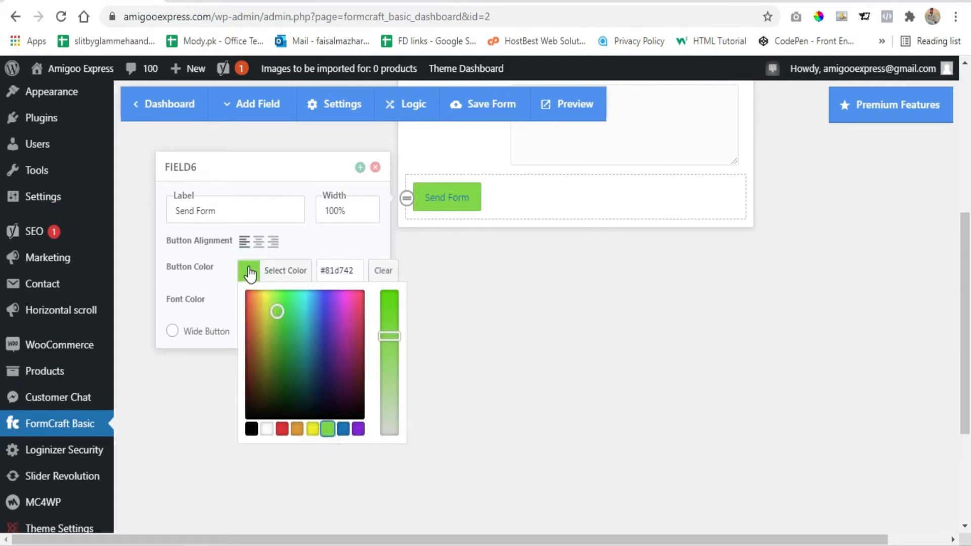
pyautogui.click(249, 268)
pyautogui.click(248, 302)
pyautogui.click(251, 461)
pyautogui.click(248, 303)
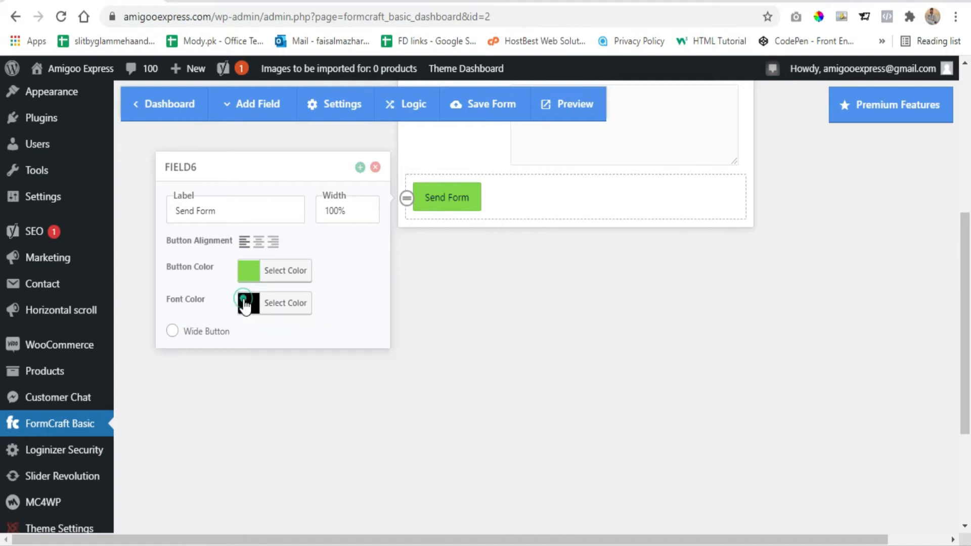
# - Make Send Form a wide button and close its field options
pyautogui.scroll(3, 390, 374)
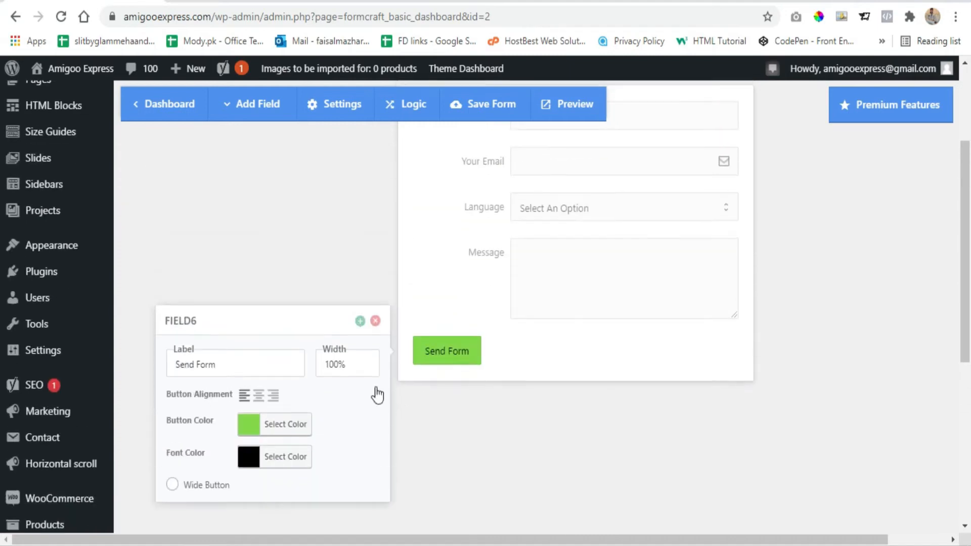
pyautogui.click(172, 486)
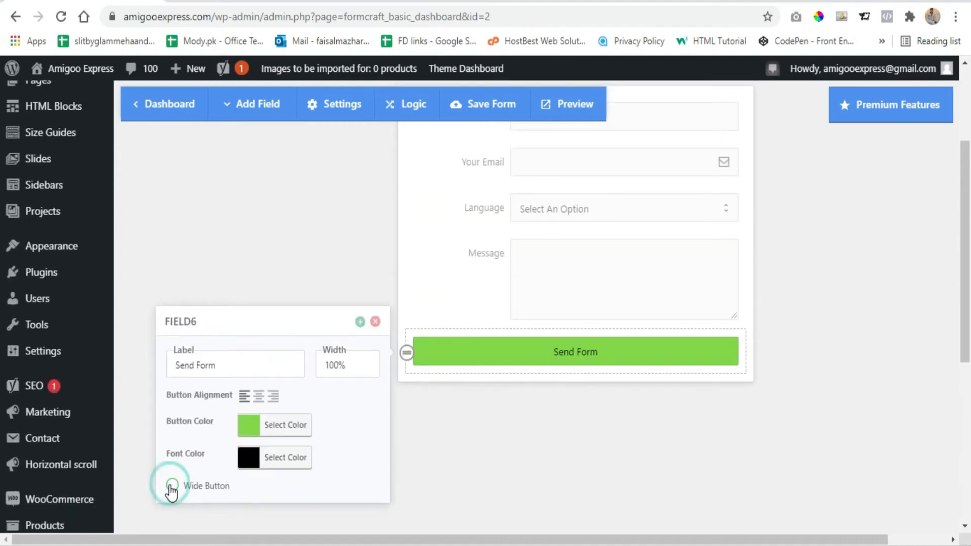
pyautogui.click(495, 456)
# - Look at the form's styling settings and close them
pyautogui.scroll(3, 485, 435)
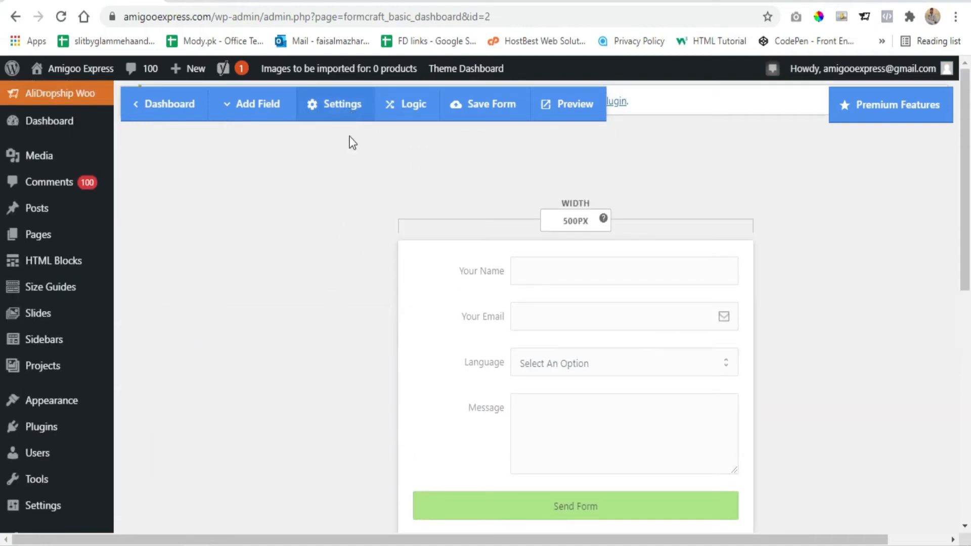
pyautogui.click(332, 112)
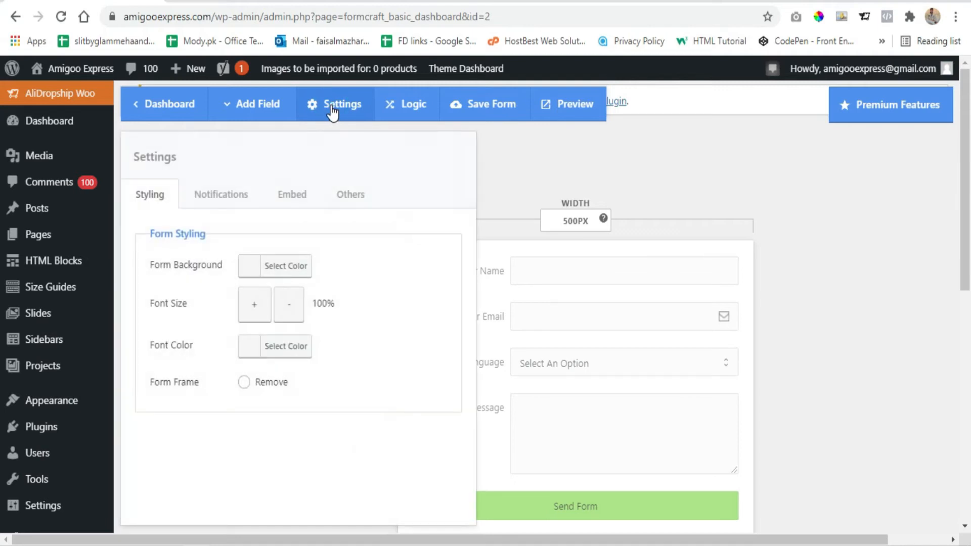
pyautogui.click(331, 111)
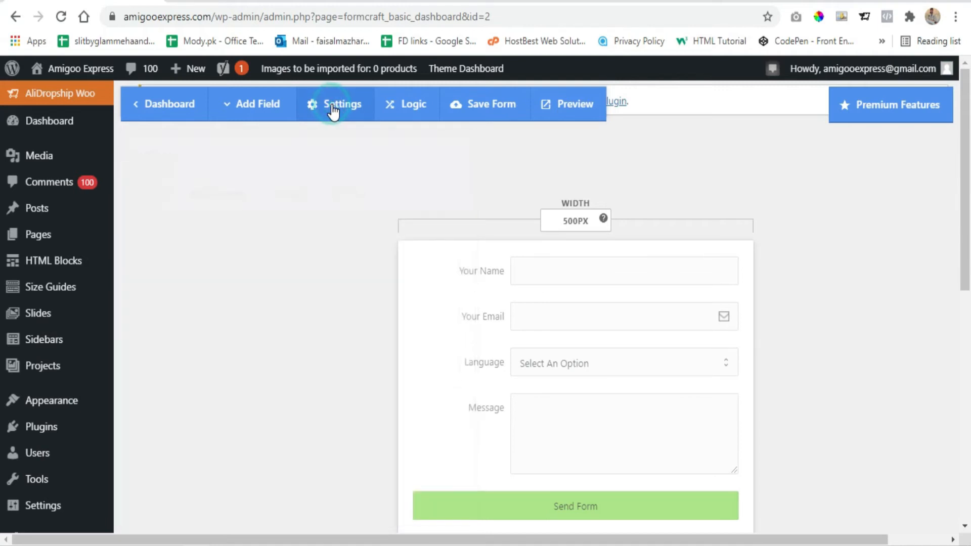
# - Set the form's background color to the red preset #dd3333 in the form styling settings
pyautogui.click(333, 111)
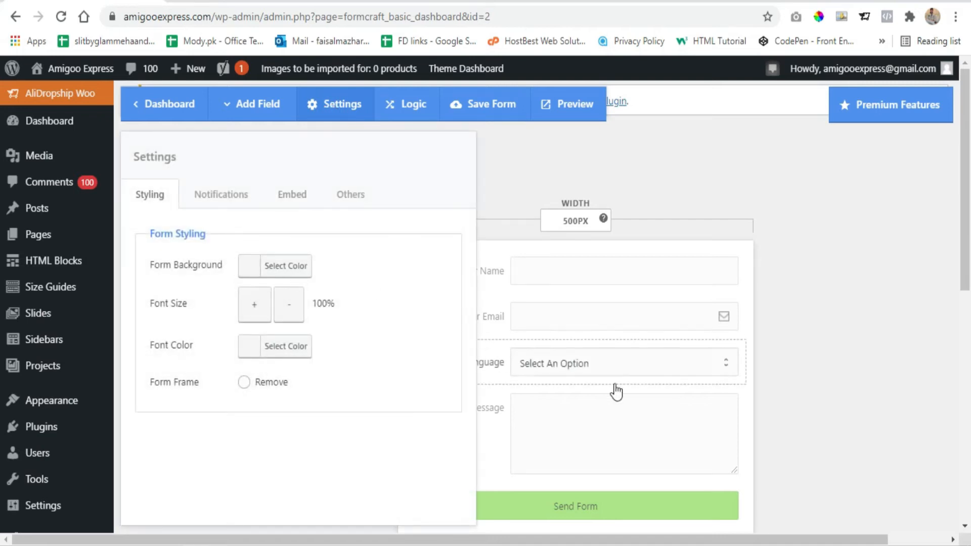
pyautogui.click(249, 267)
pyautogui.click(282, 427)
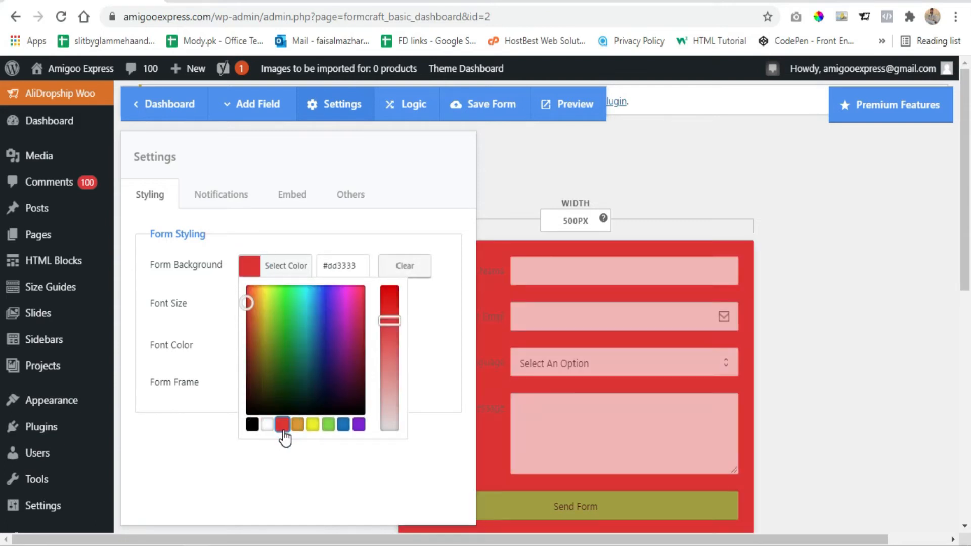
pyautogui.click(240, 273)
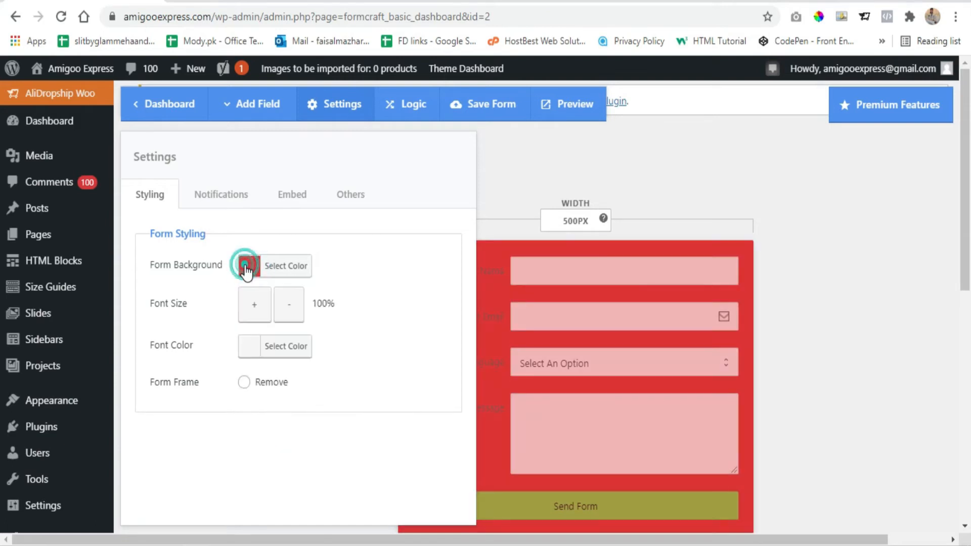
# - Adjust the form's font size to 95%
pyautogui.click(266, 313)
pyautogui.click(266, 313)
pyautogui.click(281, 304)
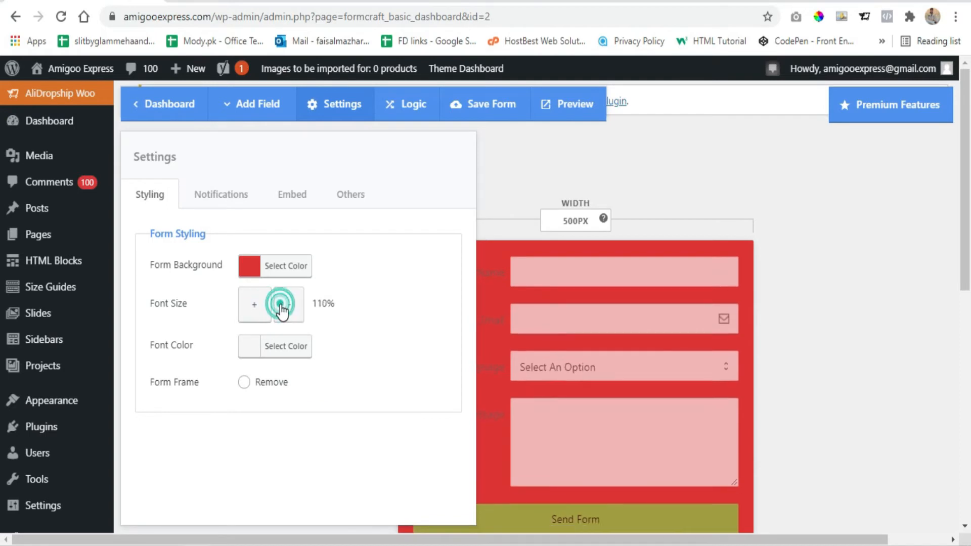
pyautogui.click(282, 304)
pyautogui.click(282, 304)
# - Try the black preset as the form's font color and settle on white
pyautogui.click(258, 347)
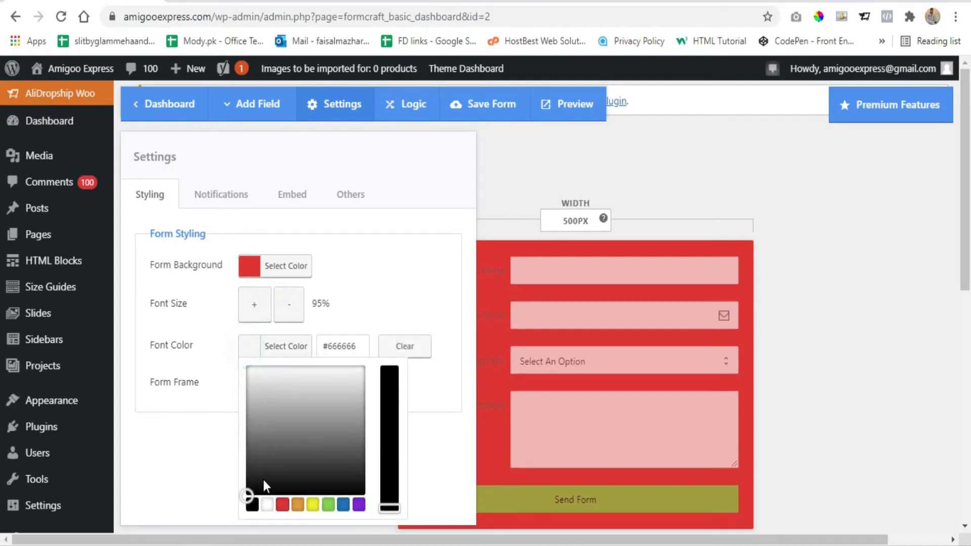
pyautogui.click(253, 504)
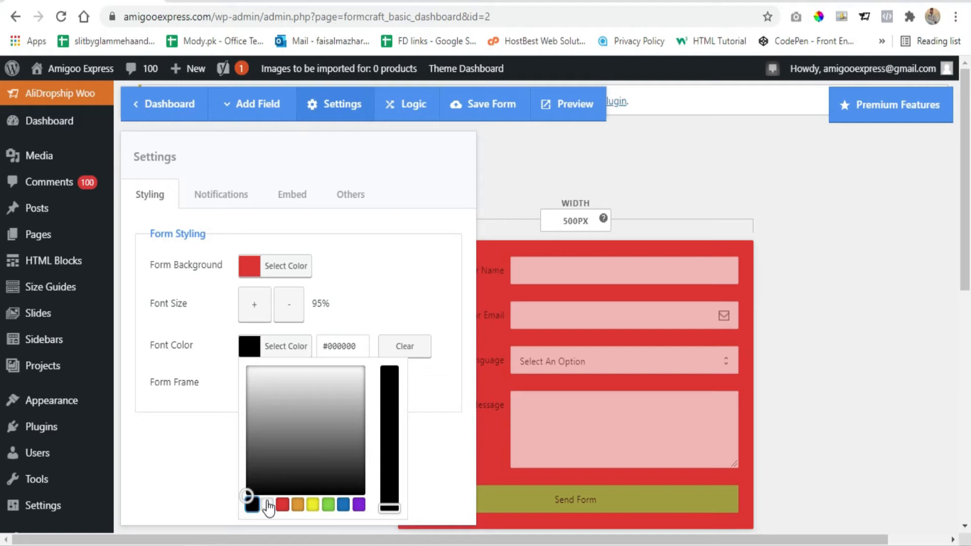
pyautogui.click(268, 505)
pyautogui.click(252, 350)
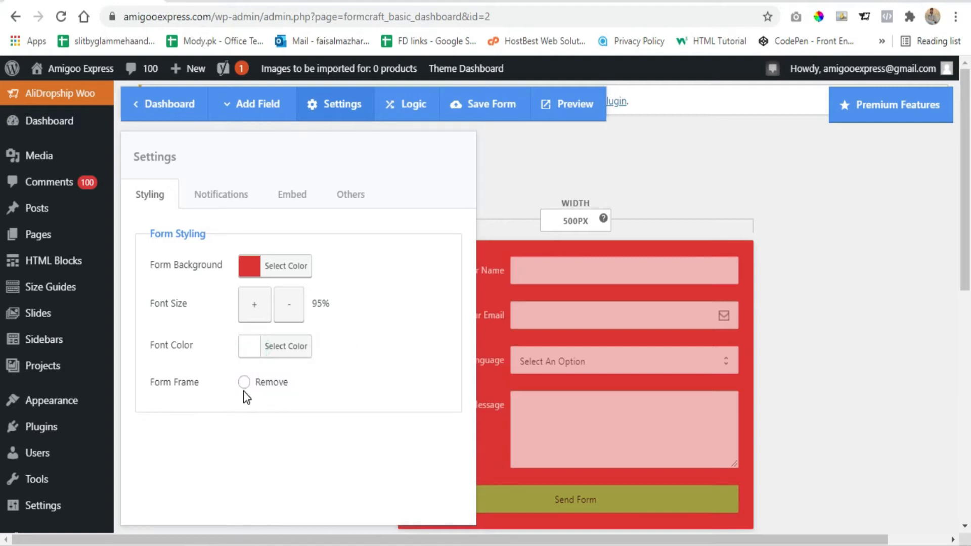
# - Remove the form frame and close the form settings
pyautogui.click(244, 383)
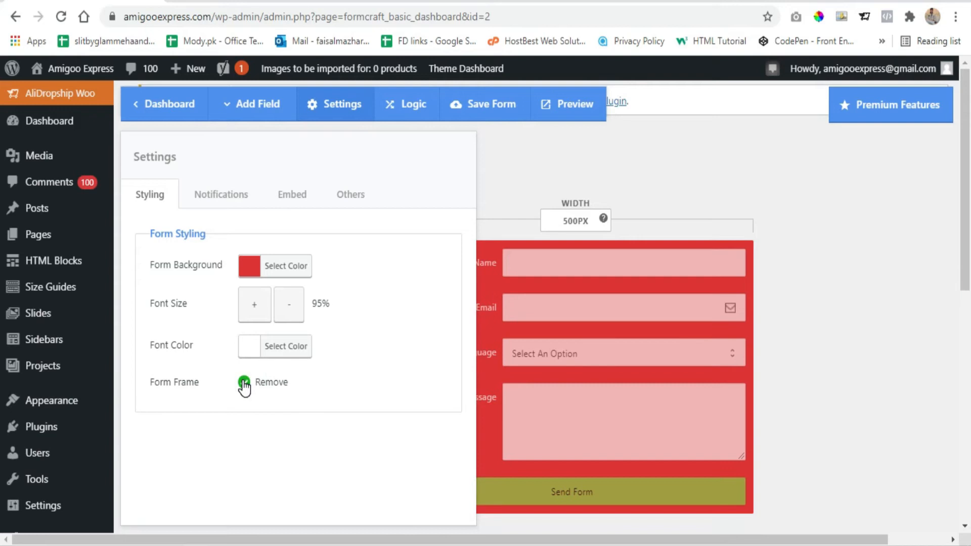
pyautogui.click(243, 383)
pyautogui.click(879, 362)
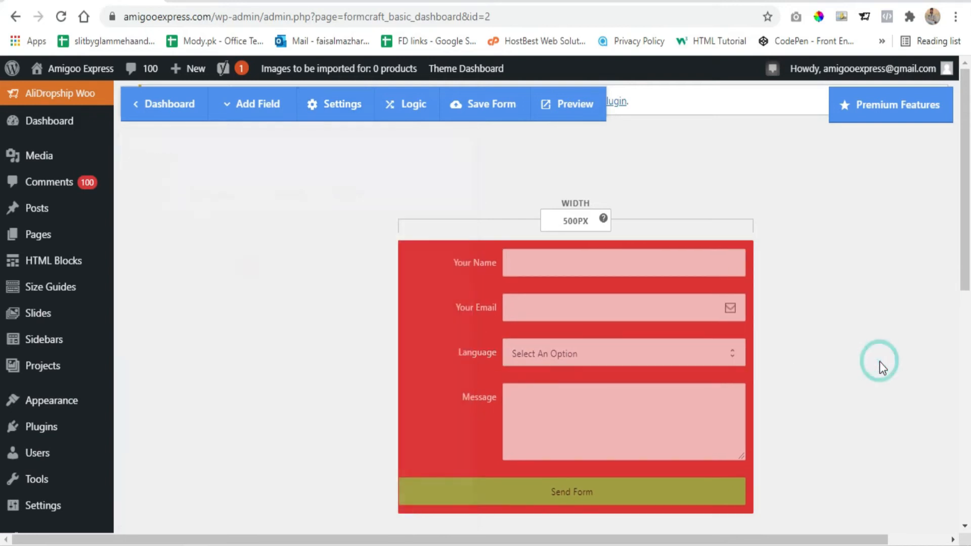
# - Enter the site's info e-mail address as the recipient of the form's notification emails
pyautogui.click(334, 107)
pyautogui.click(225, 200)
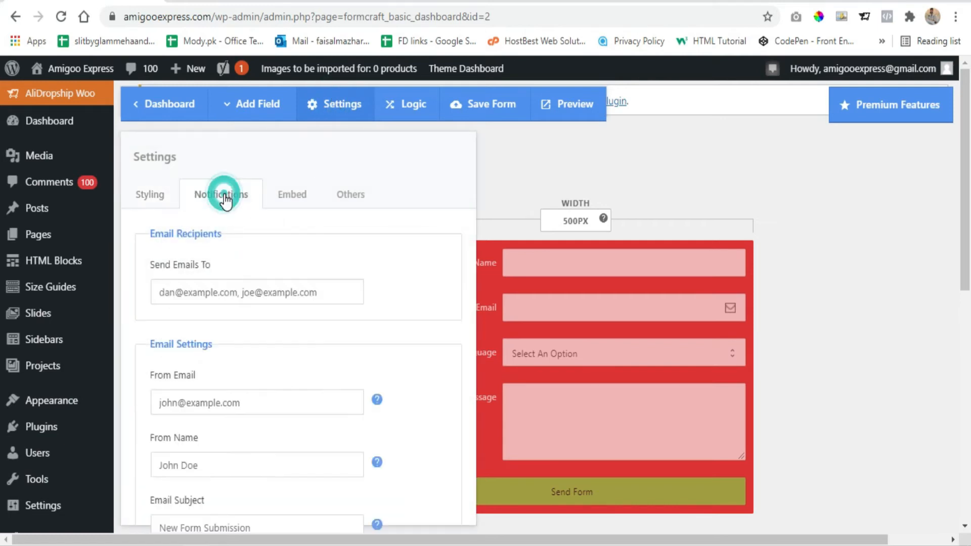
pyautogui.click(321, 299)
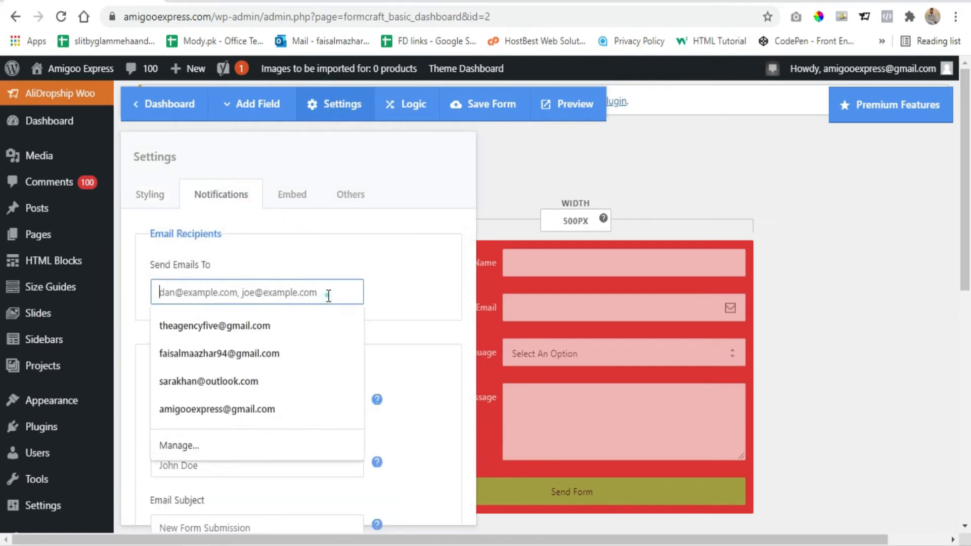
pyautogui.click(444, 281)
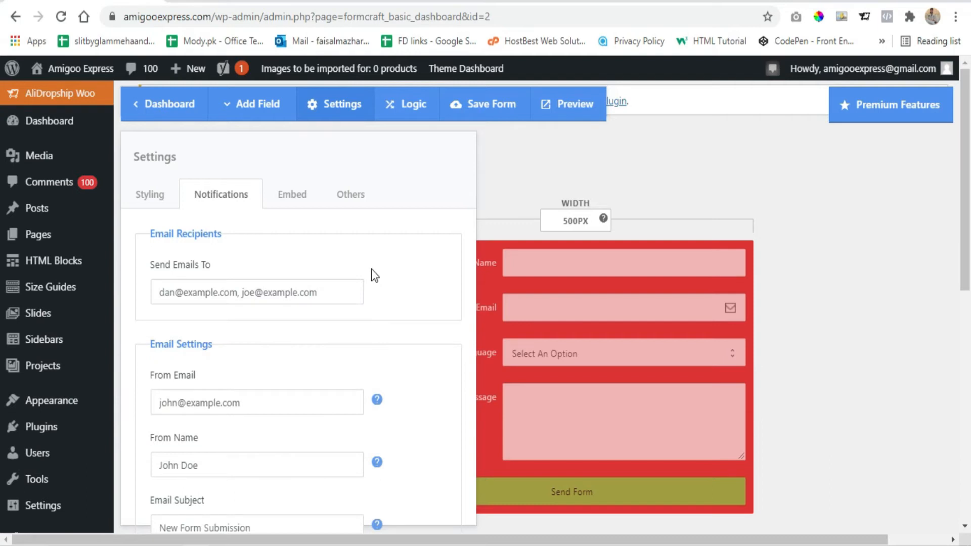
pyautogui.click(327, 293)
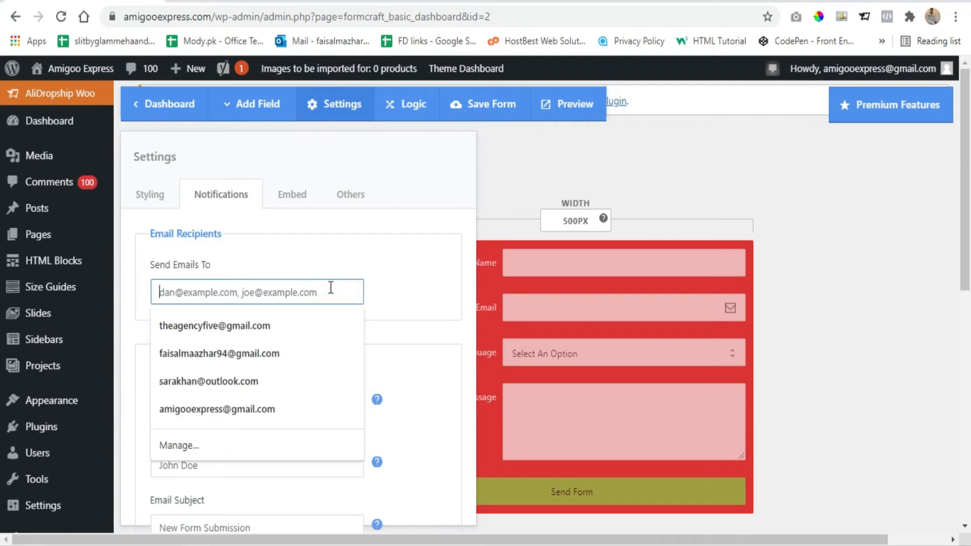
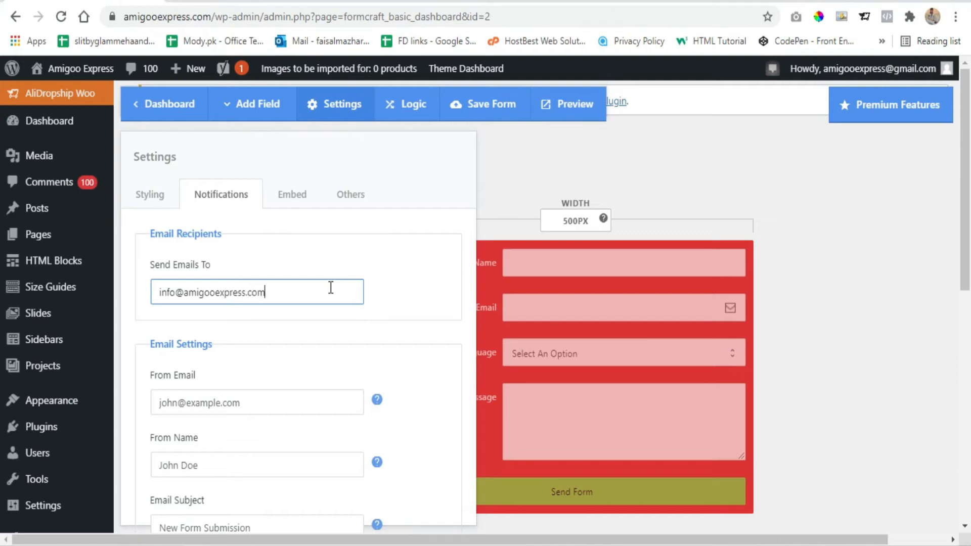
# - Copy the recipient e-mail address into the notification's From Email setting
pyautogui.hotkey('ctrl', 'a')
pyautogui.hotkey('ctrl', 'c')
pyautogui.click(404, 285)
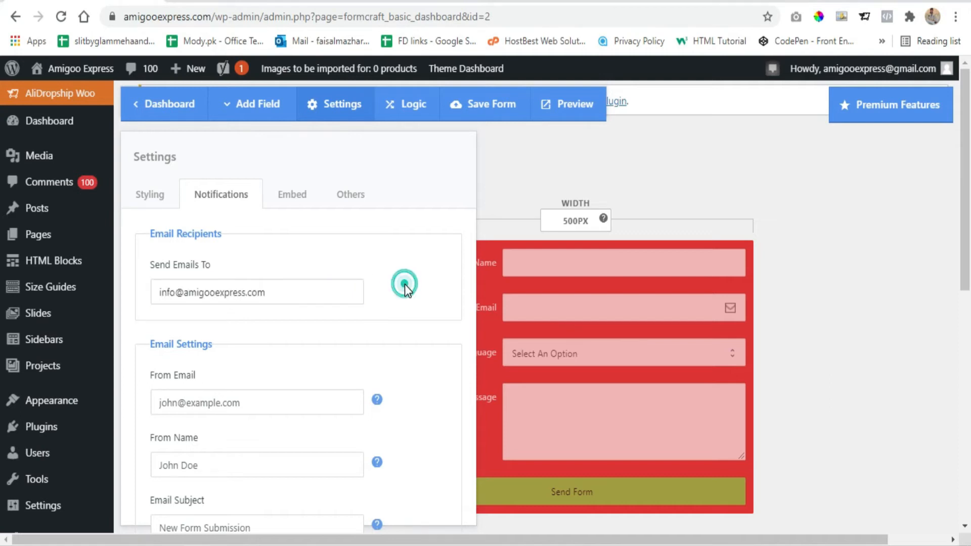
pyautogui.click(229, 410)
pyautogui.hotkey('ctrl', 'v')
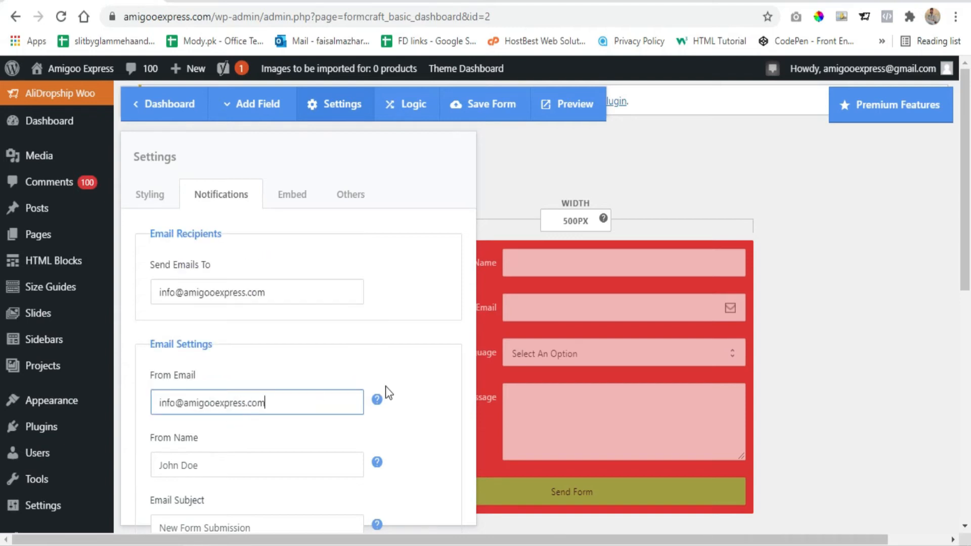
pyautogui.scroll(-1, 337, 330)
pyautogui.click(205, 468)
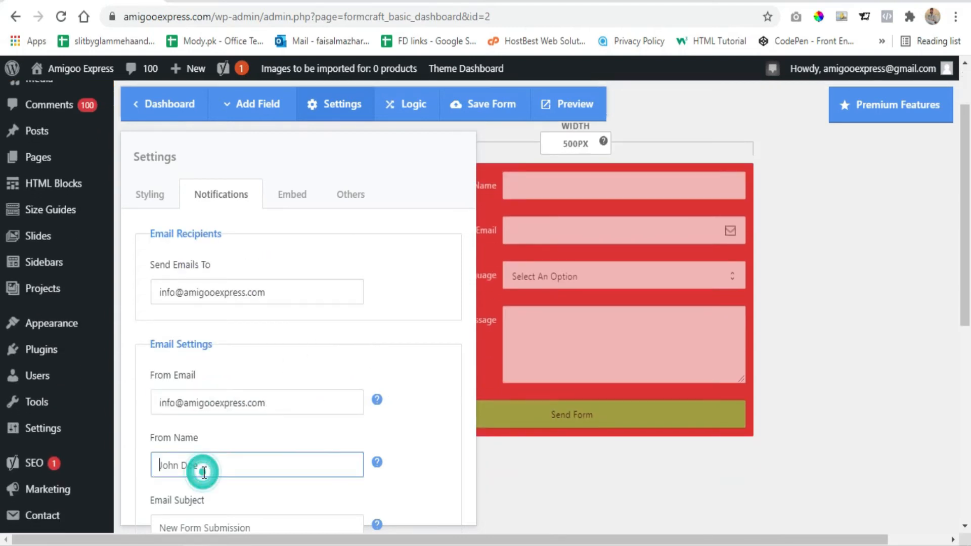
pyautogui.scroll(-6, 269, 342)
pyautogui.scroll(1, 255, 410)
pyautogui.scroll(-4, 255, 411)
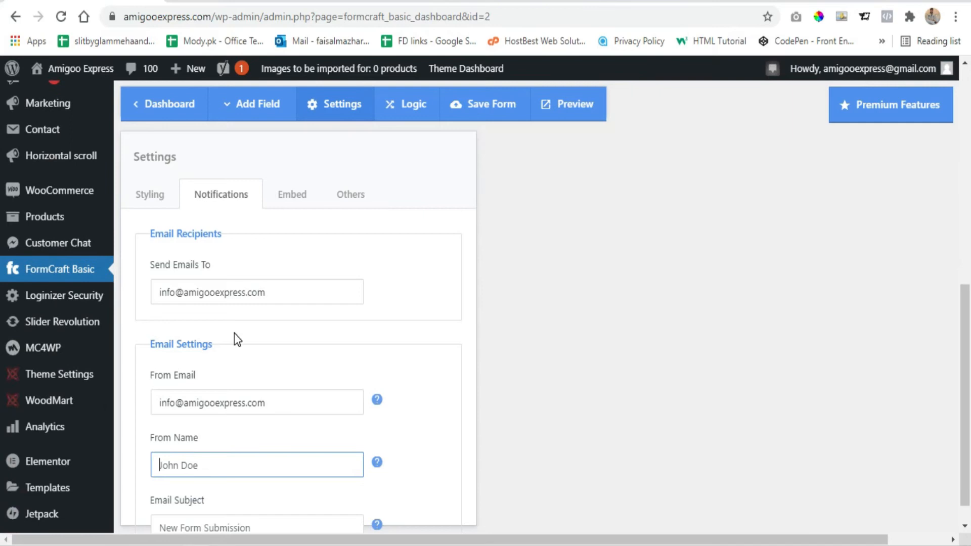
pyautogui.scroll(5, 235, 338)
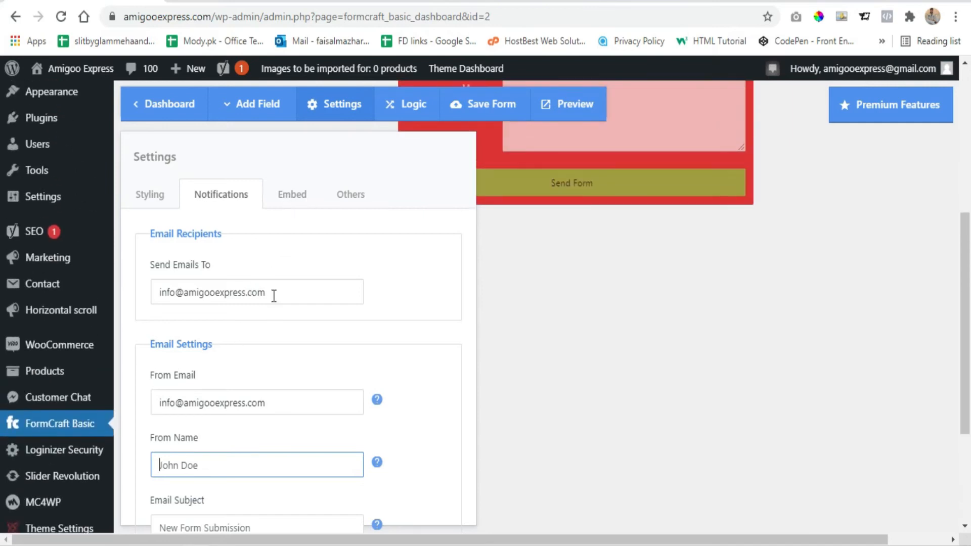
# - Copy the form's left-aligned embed shortcode [fcb id='2' align='left'][/fcb]
pyautogui.click(288, 196)
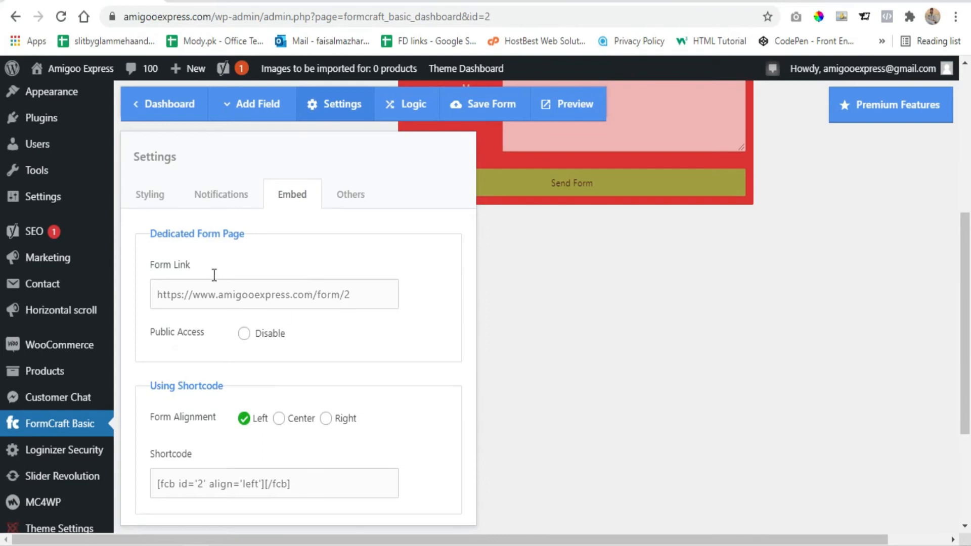
pyautogui.scroll(-2, 283, 248)
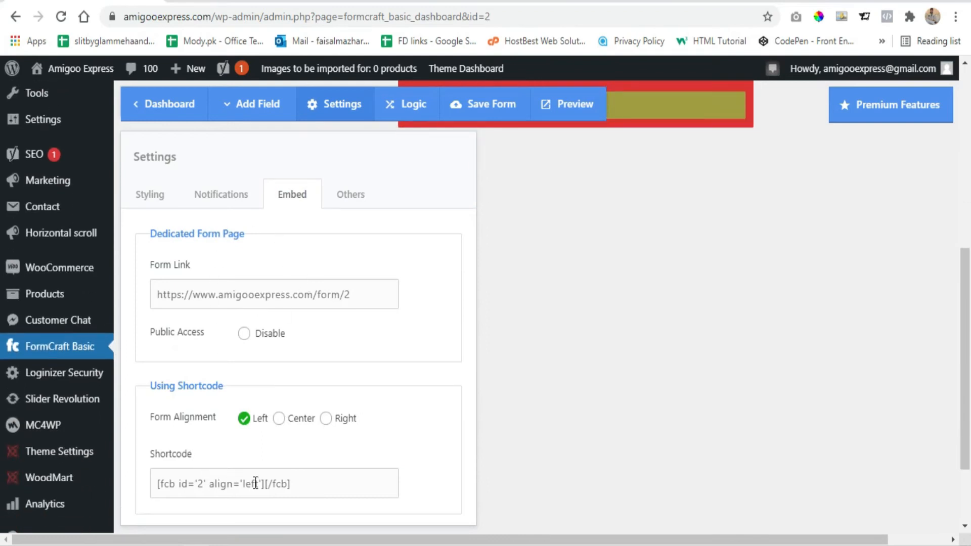
pyautogui.click(307, 486)
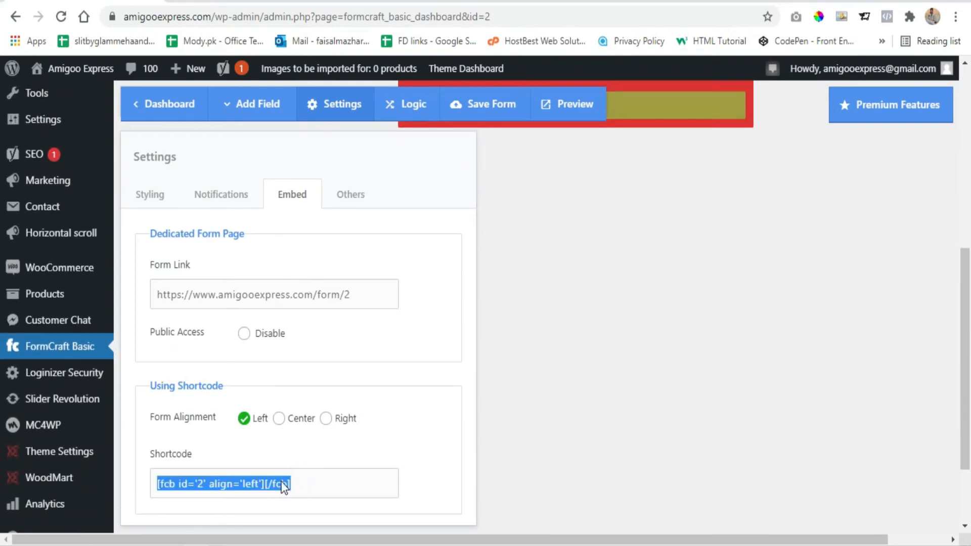
pyautogui.rightClick(302, 484)
pyautogui.click(318, 384)
# - Change the custom Form Sent message to "Message Sent Successfully", correcting the misspelled word
pyautogui.scroll(2, 343, 273)
pyautogui.click(353, 200)
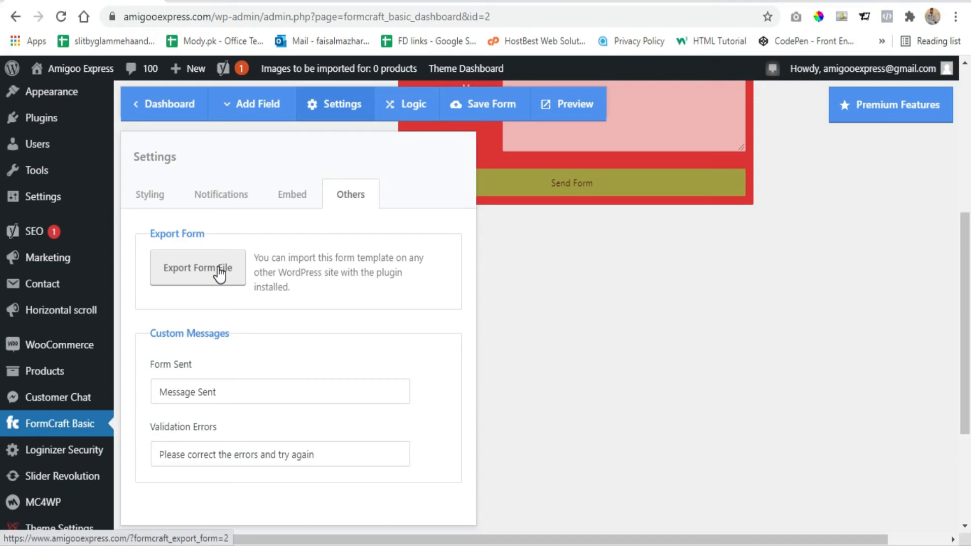
pyautogui.click(217, 394)
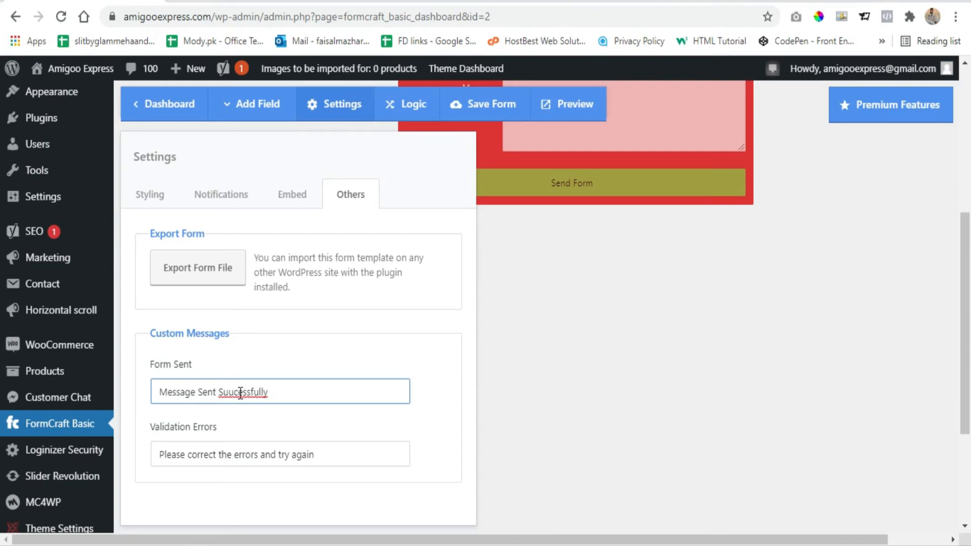
pyautogui.rightClick(241, 392)
pyautogui.click(286, 204)
# - Close the form settings and save the form
pyautogui.moveTo(323, 453); pyautogui.dragTo(153, 458)
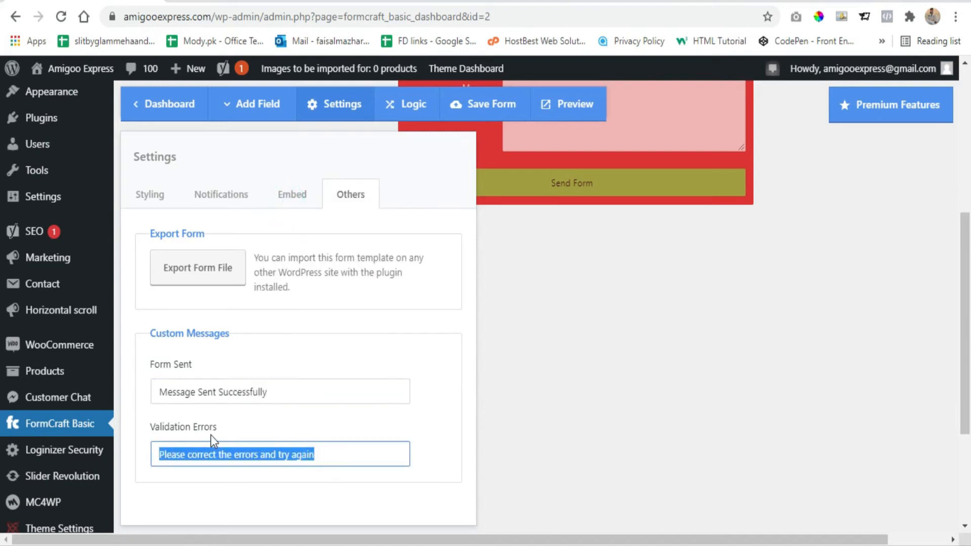
pyautogui.scroll(3, 280, 308)
pyautogui.click(336, 103)
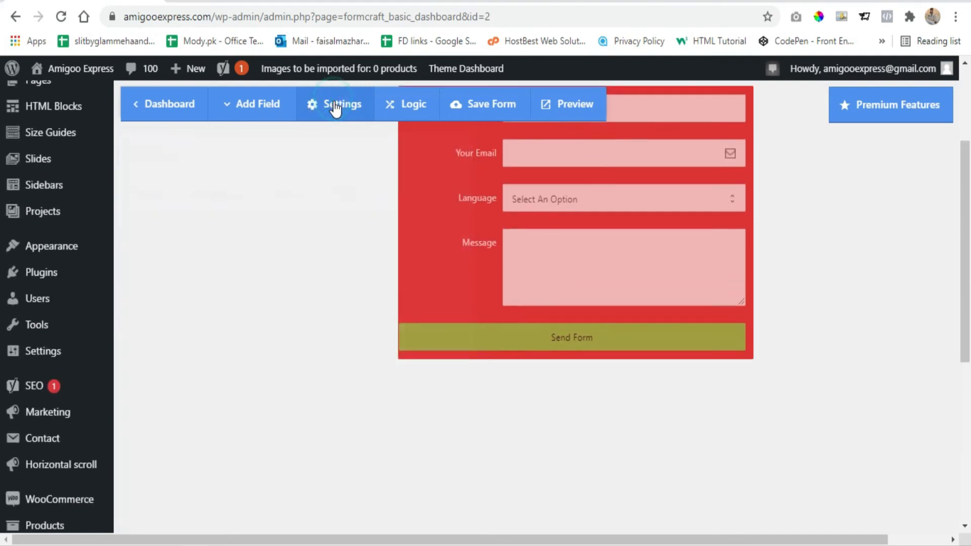
pyautogui.scroll(3, 266, 248)
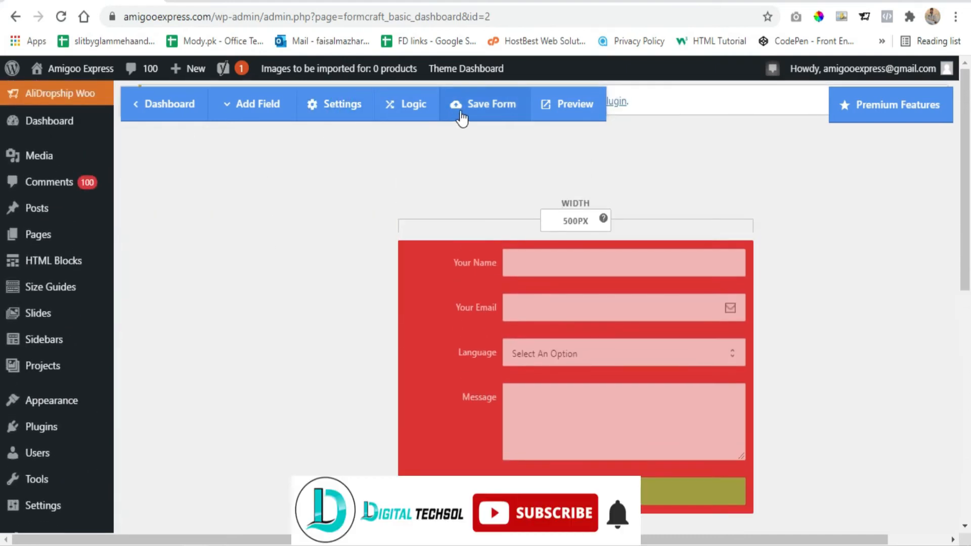
pyautogui.click(505, 106)
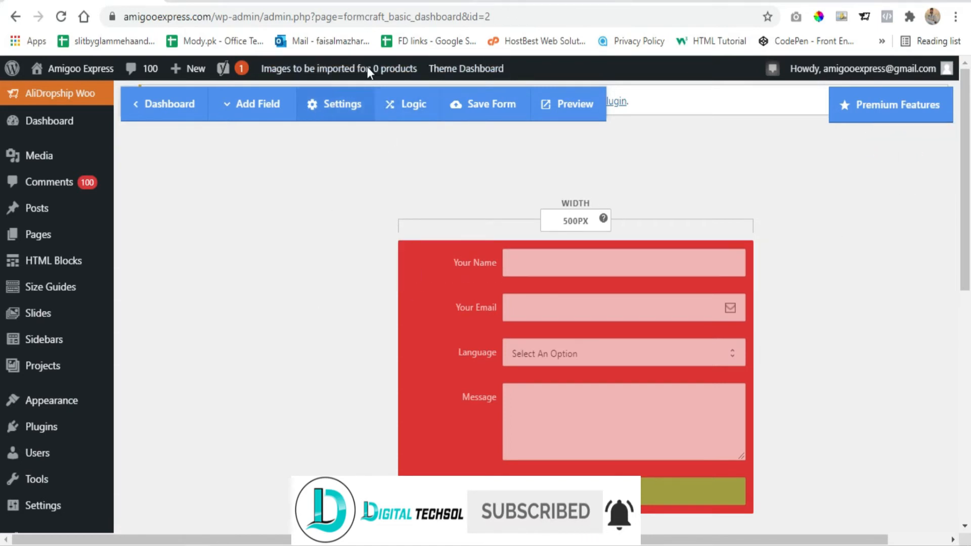
# - Switch to the site's Contact Us page, look over its existing form and open the page for editing in Elementor
pyautogui.click(556, 2)
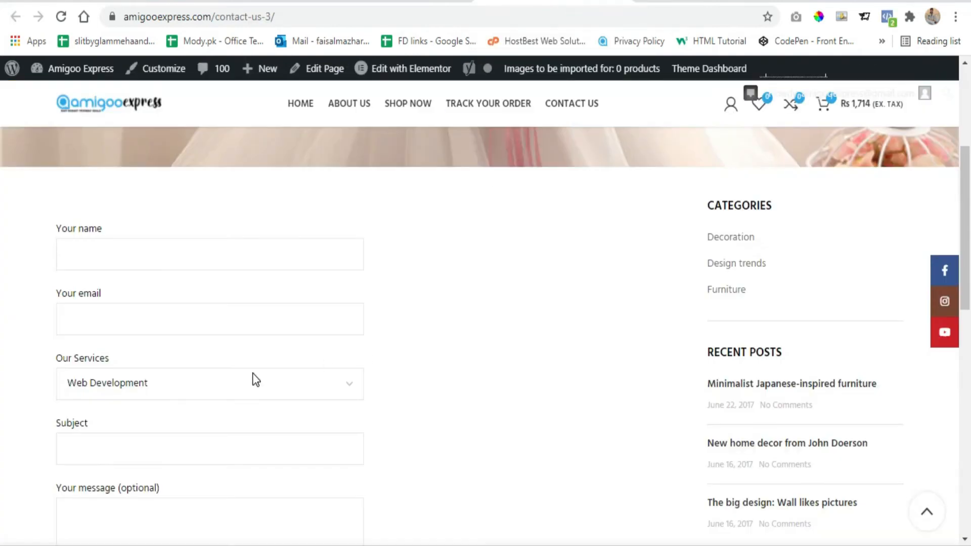
pyautogui.scroll(2, 117, 339)
pyautogui.scroll(-2, 54, 307)
pyautogui.moveTo(48, 222); pyautogui.dragTo(495, 439)
pyautogui.click(495, 436)
pyautogui.scroll(-4, 496, 430)
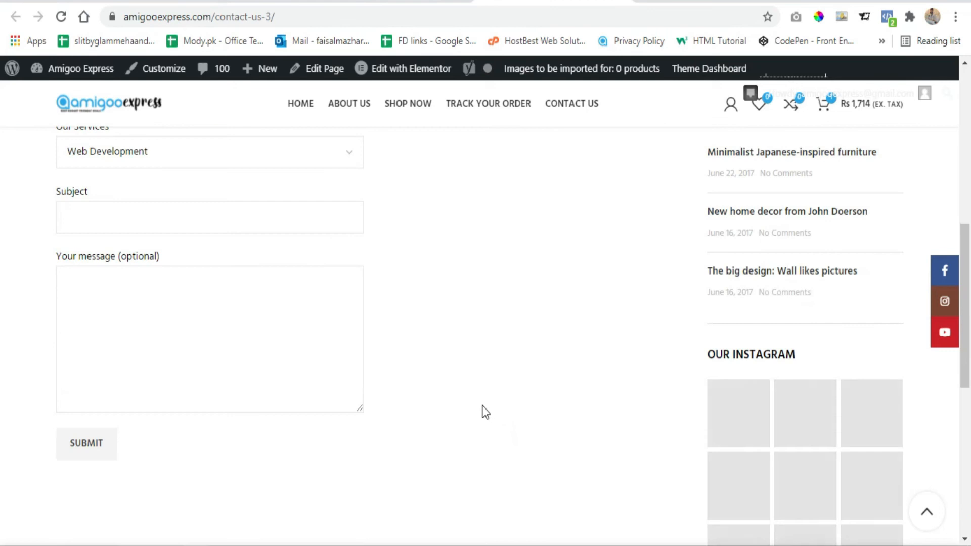
pyautogui.scroll(5, 480, 268)
pyautogui.click(397, 71)
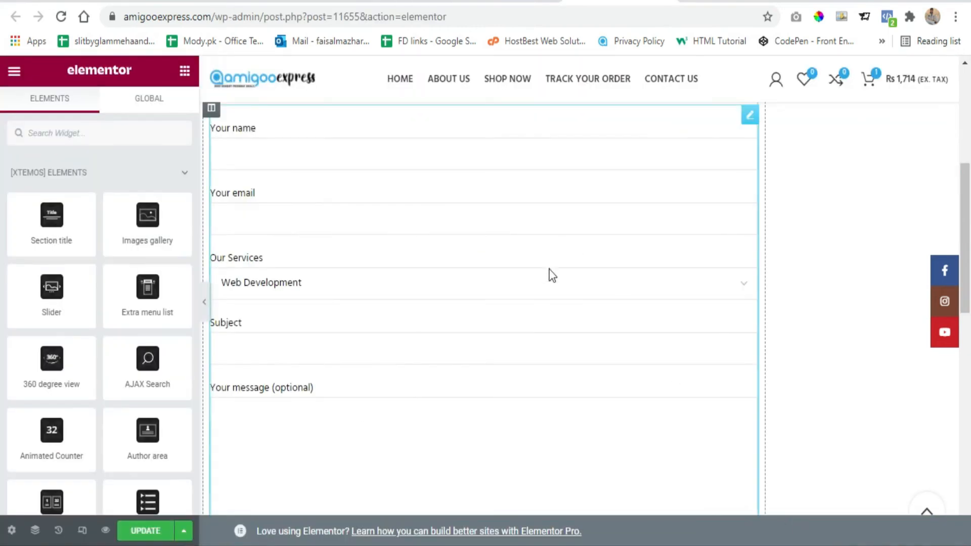
# - Add a new single-column section below the existing contact form
pyautogui.scroll(1, 563, 318)
pyautogui.scroll(-7, 488, 187)
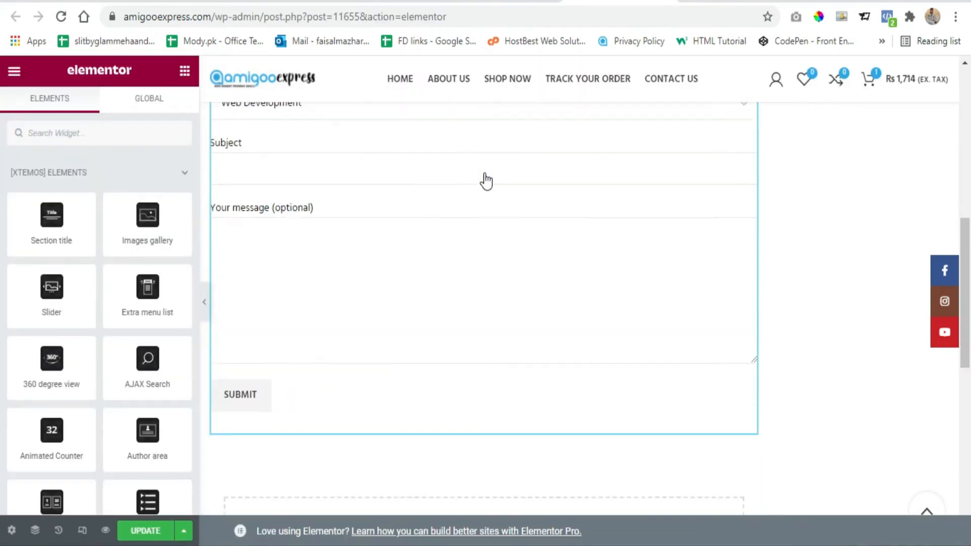
pyautogui.click(449, 412)
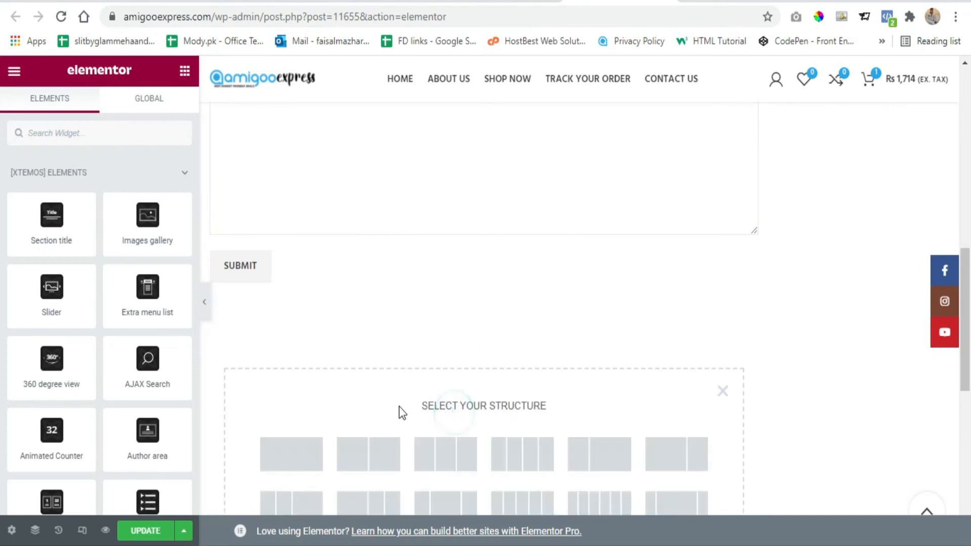
pyautogui.click(285, 455)
# - Search the widgets for the Text Editor and place it in the new section below the existing contact form
pyautogui.click(484, 326)
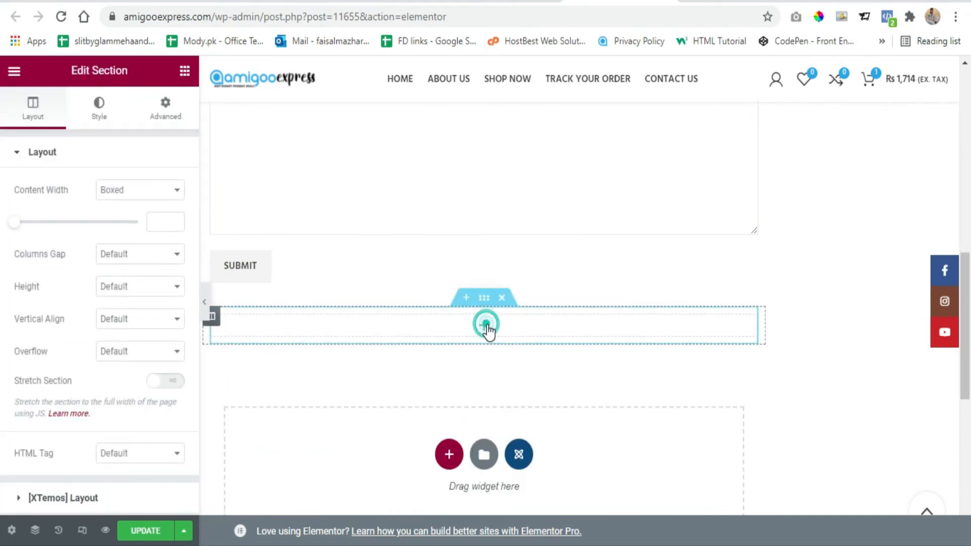
pyautogui.click(107, 130)
pyautogui.write('tex')
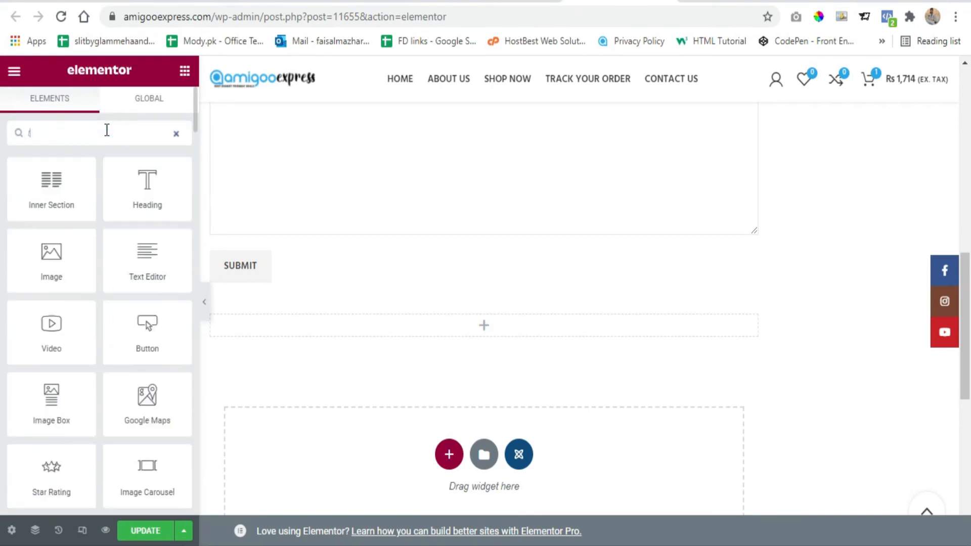
pyautogui.moveTo(152, 195); pyautogui.dragTo(463, 330)
# - Replace the Text Editor's placeholder content with the shortcode [fcb id='2' align='left'][/fcb] and centre it
pyautogui.click(130, 455)
pyautogui.hotkey('ctrl', 'a')
pyautogui.hotkey('ctrl', 'v')
pyautogui.hotkey('ctrl', 'a')
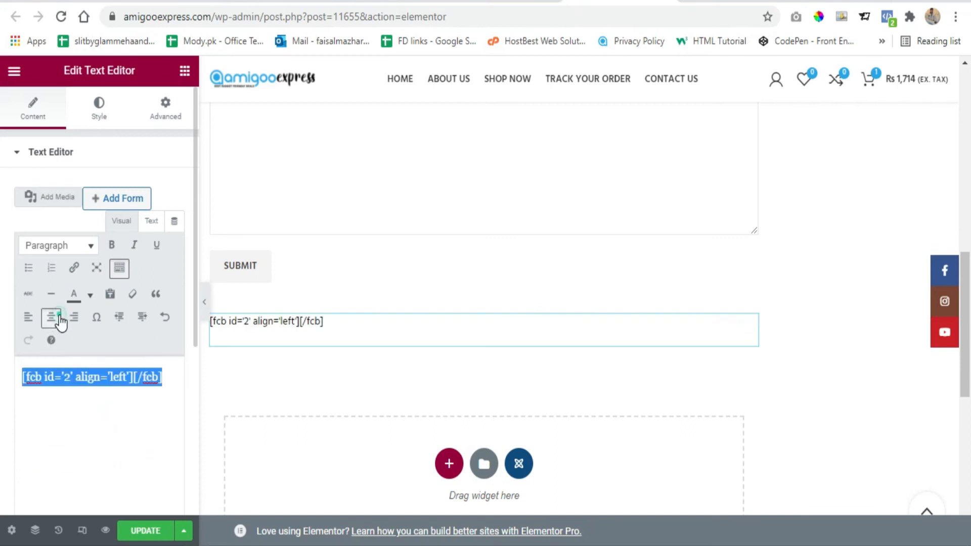
pyautogui.click(51, 317)
pyautogui.click(98, 410)
# - Update the Contact Us page and preview the newly embedded form below the existing one
pyautogui.click(151, 533)
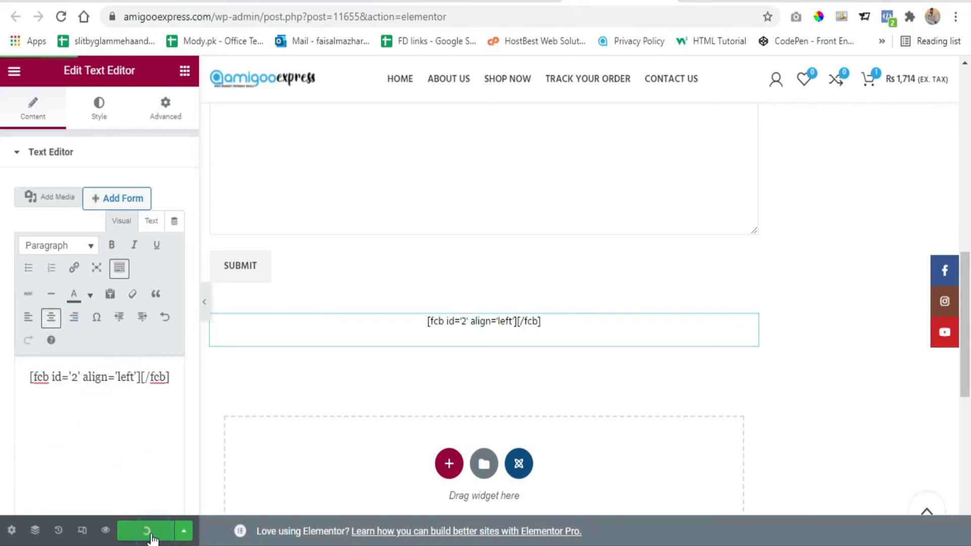
pyautogui.click(106, 531)
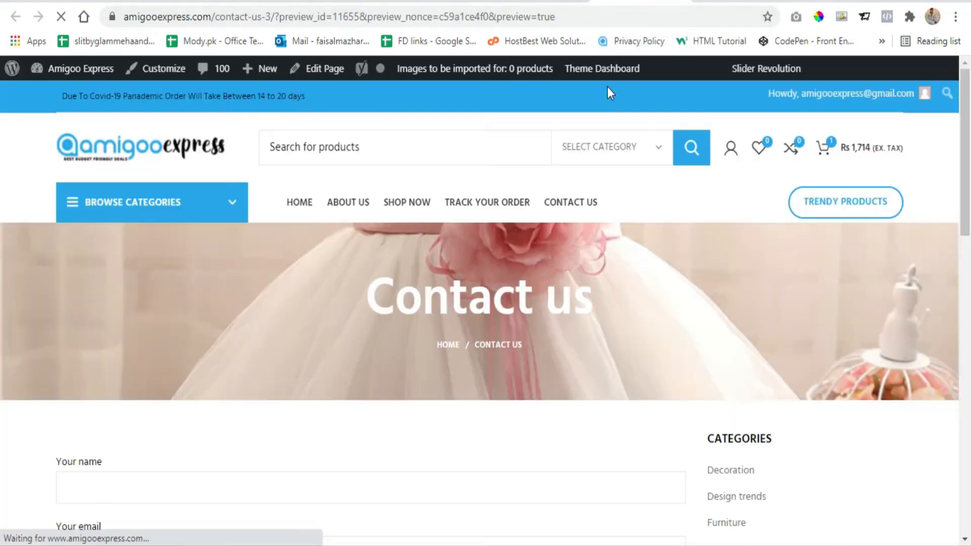
pyautogui.scroll(-13, 511, 271)
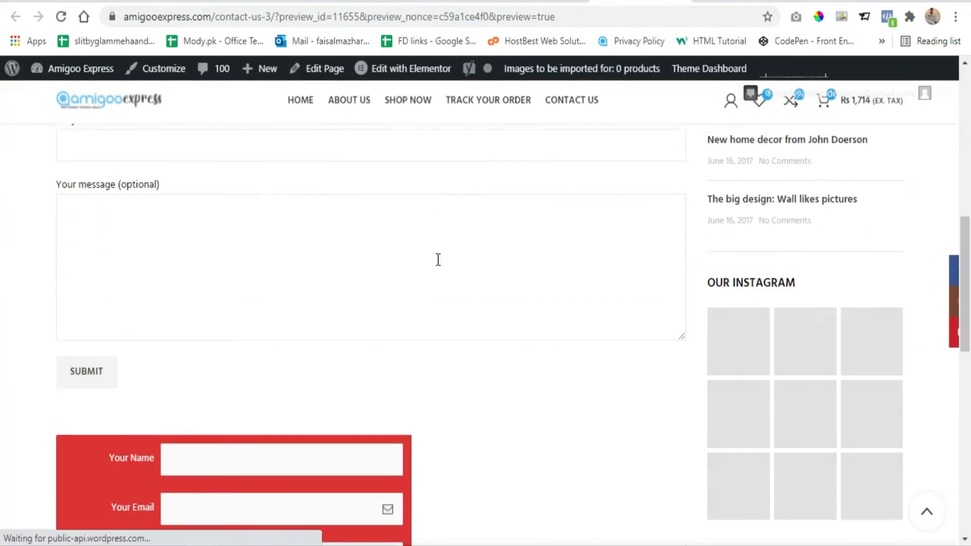
pyautogui.scroll(-2, 306, 282)
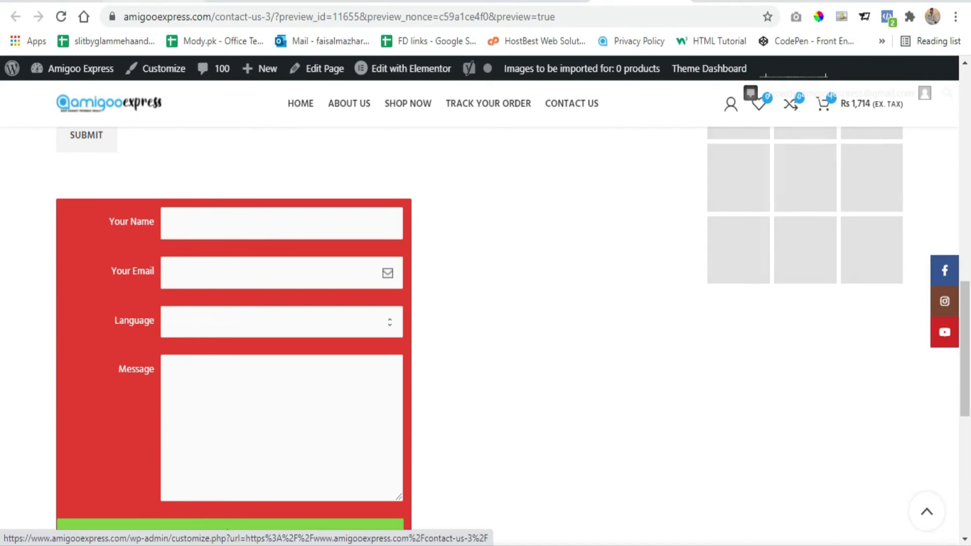
# - Switch to the FormCraft form editor, close its settings and show the field types that can be added
pyautogui.click(63, 3)
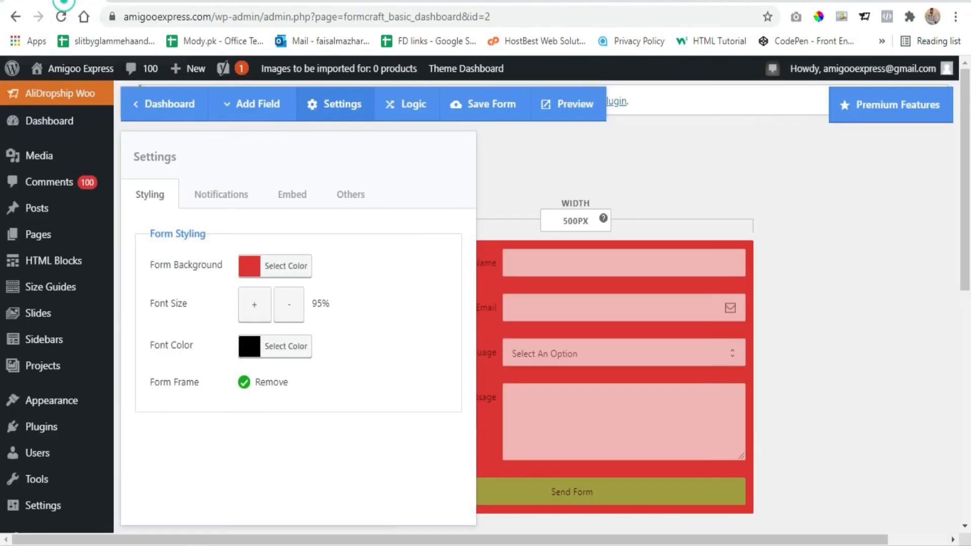
pyautogui.click(834, 292)
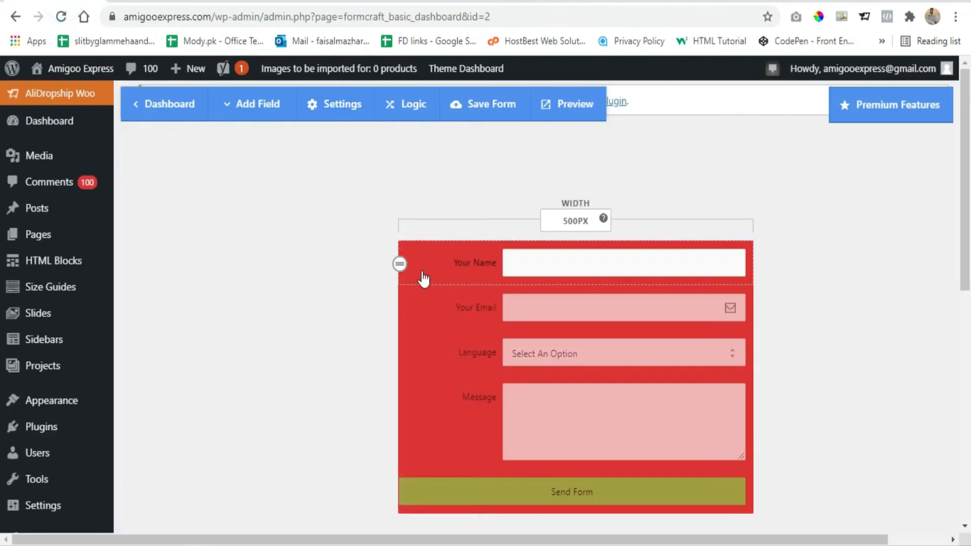
pyautogui.click(258, 104)
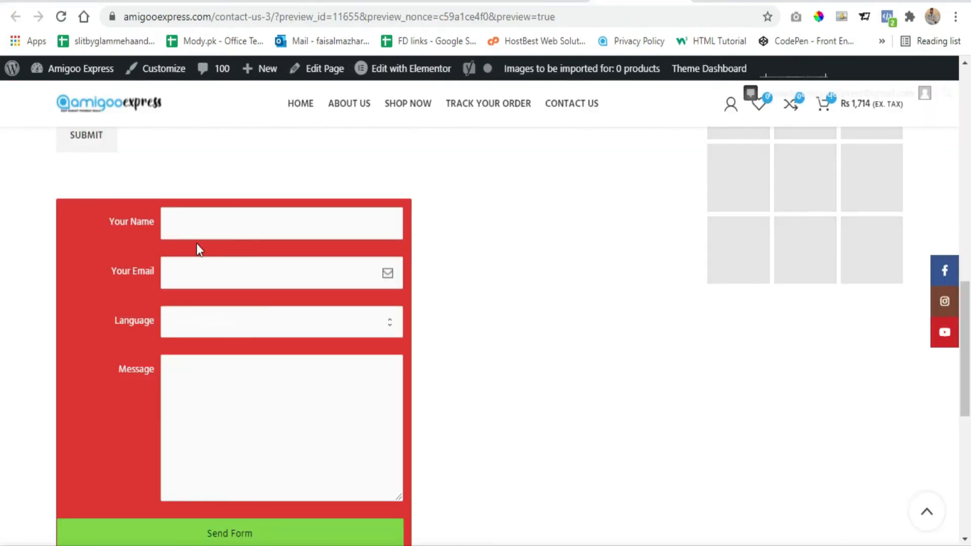
# - On the previewed page, fill in the embedded form's name and email, choose a language and enter a sample message
pyautogui.click(187, 220)
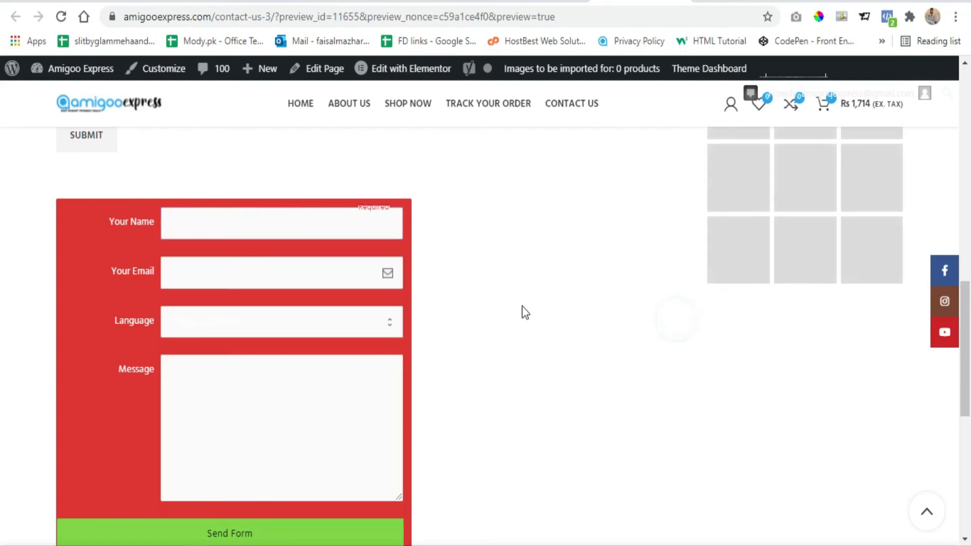
pyautogui.click(212, 223)
pyautogui.click(208, 260)
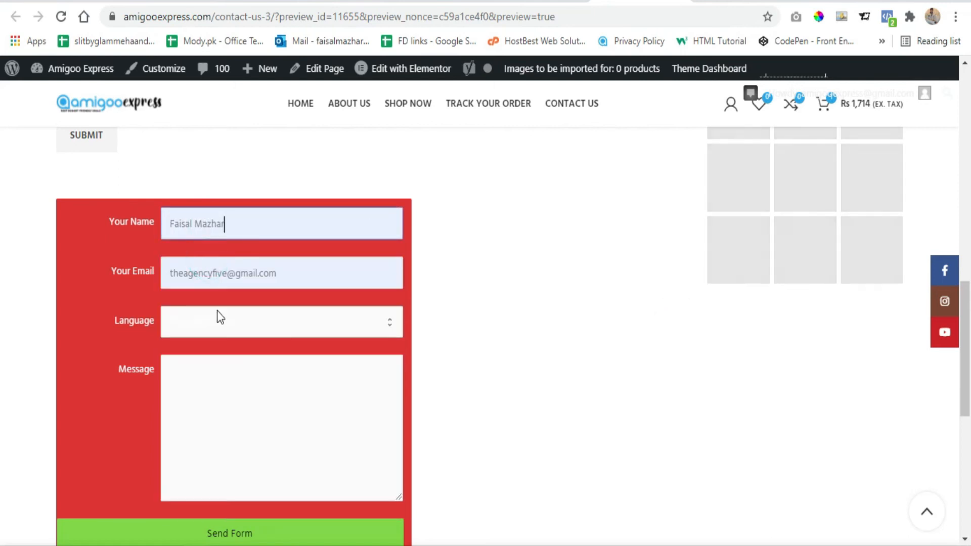
pyautogui.click(216, 313)
pyautogui.click(213, 374)
pyautogui.click(206, 390)
pyautogui.write('ssdddddddddddddddddddd')
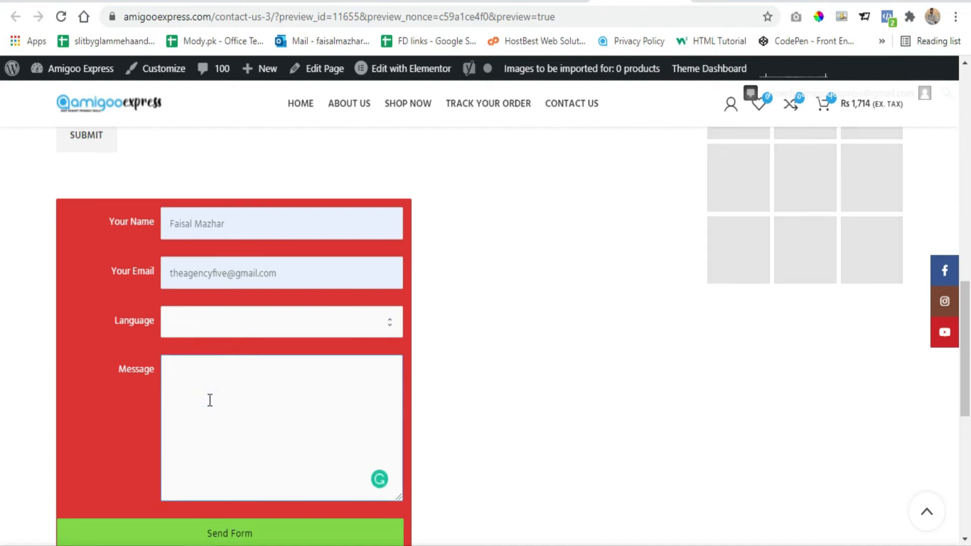
# - Replace the sample text in the embedded form's Message field and send the form
pyautogui.hotkey('ctrl', 'a')
pyautogui.click(295, 379)
pyautogui.hotkey('ctrl', 'a')
pyautogui.click(297, 379)
pyautogui.hotkey('ctrl', 'a')
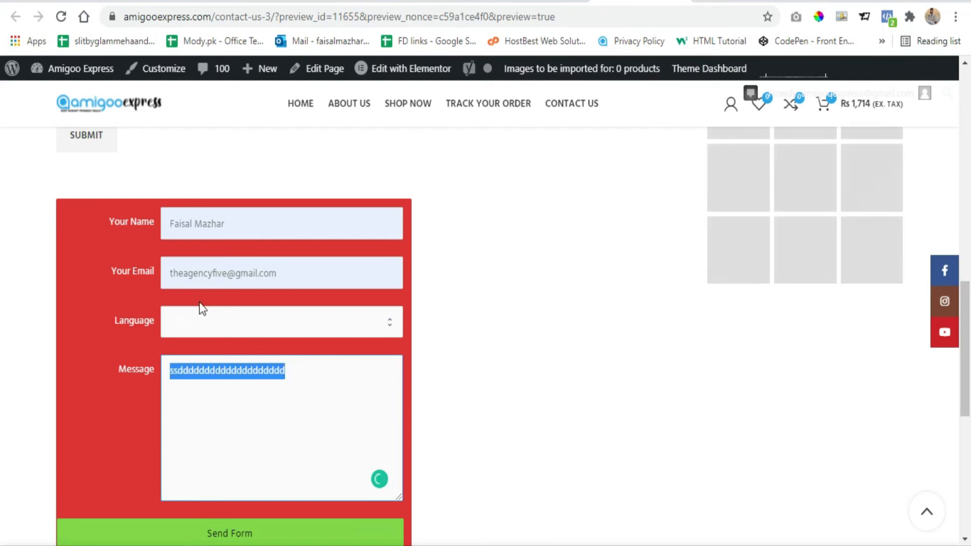
pyautogui.scroll(-1, 199, 301)
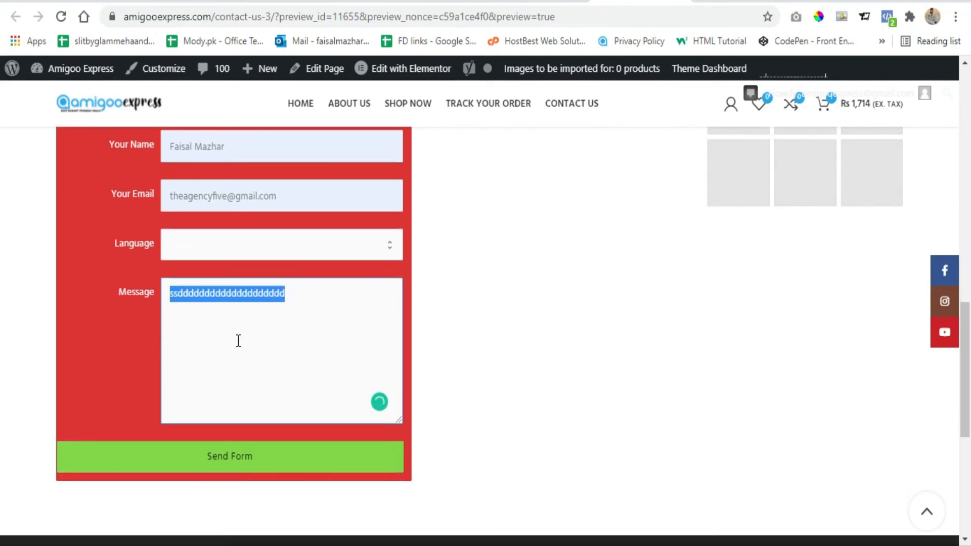
pyautogui.press('BackSpace')
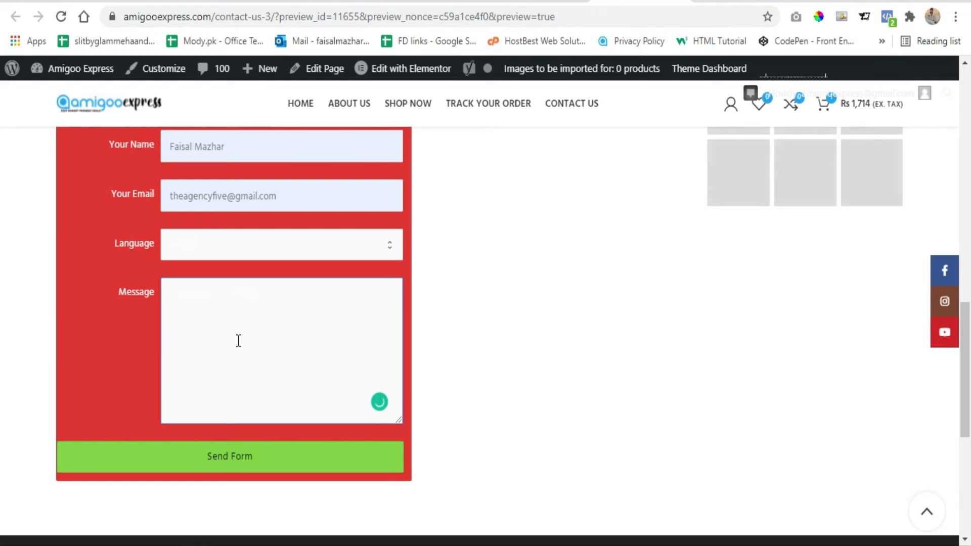
pyautogui.hotkey('ctrl', 'z')
pyautogui.click(221, 465)
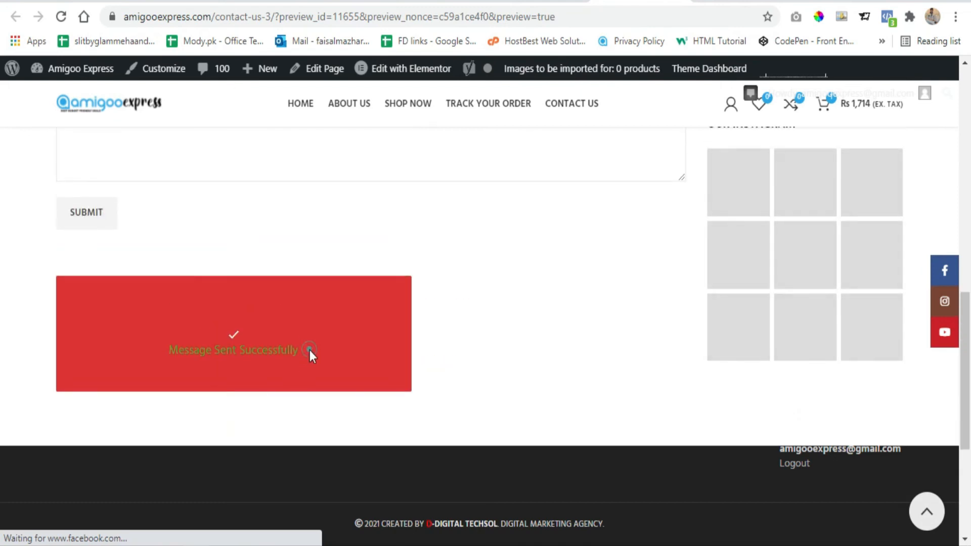
pyautogui.moveTo(309, 350); pyautogui.dragTo(153, 351)
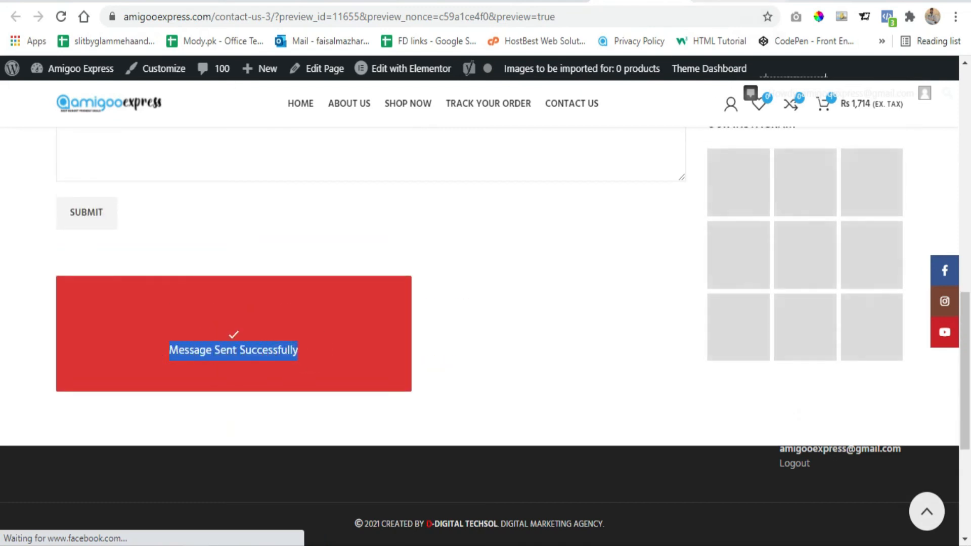
# - Switch to the cPanel email accounts, open the site's info mailbox and open the New Form Submission email
pyautogui.click(708, 2)
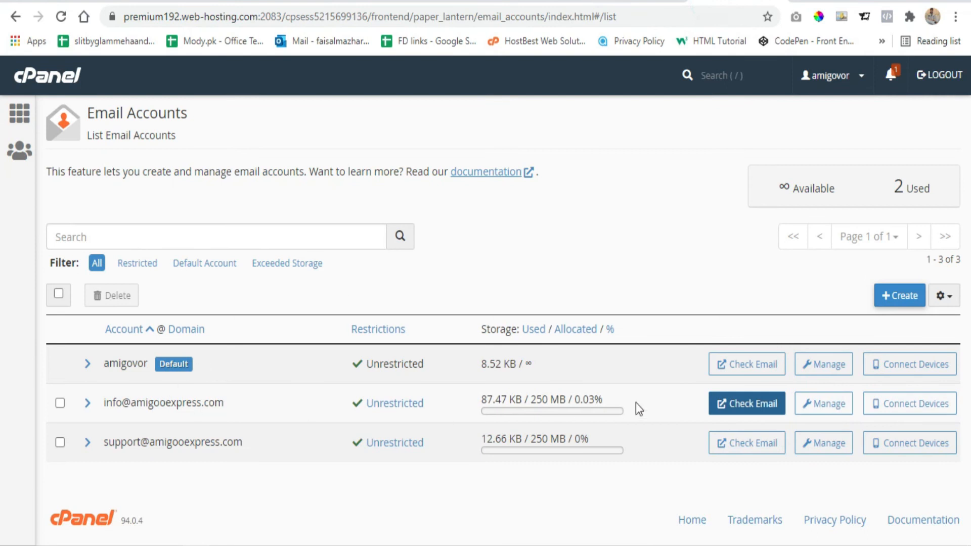
pyautogui.click(737, 404)
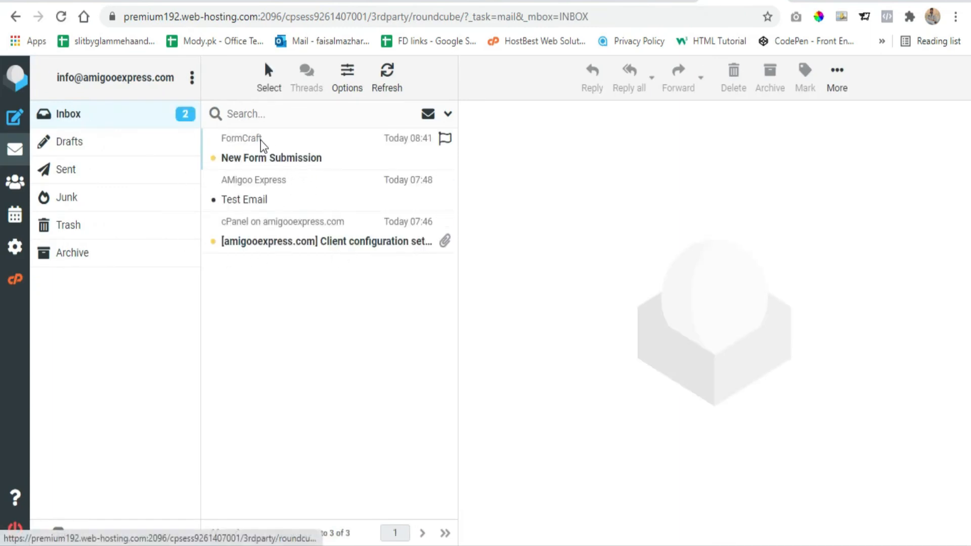
pyautogui.click(264, 156)
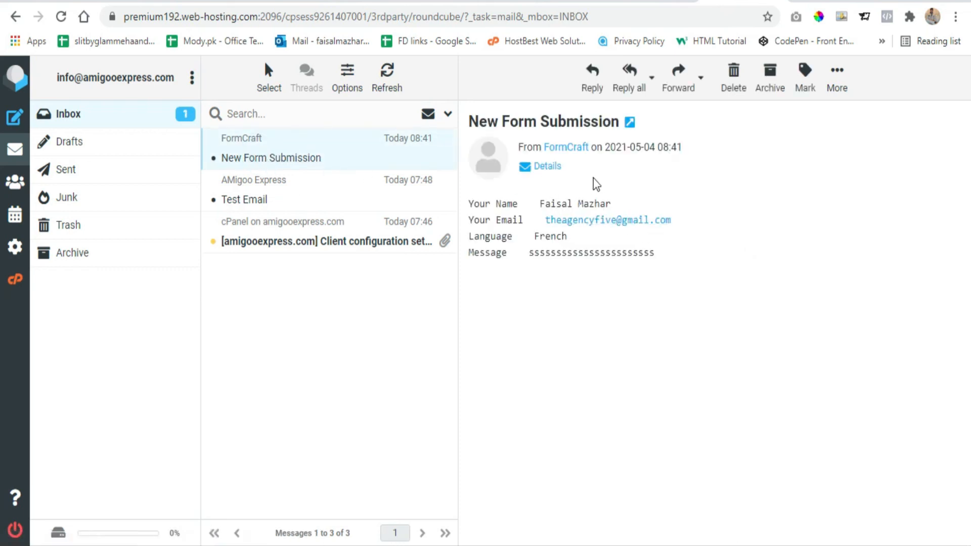
# - Examine the submitted name, email, language and message in the FormCraft notification email
pyautogui.moveTo(683, 260); pyautogui.dragTo(474, 203)
pyautogui.click(544, 242)
pyautogui.tripleClick(548, 251)
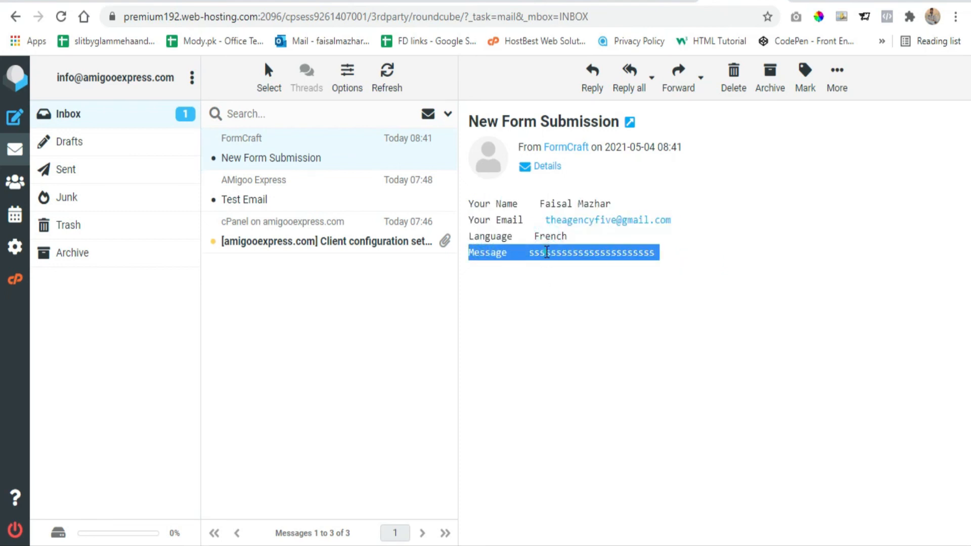
pyautogui.click(685, 224)
pyautogui.moveTo(670, 228); pyautogui.dragTo(476, 201)
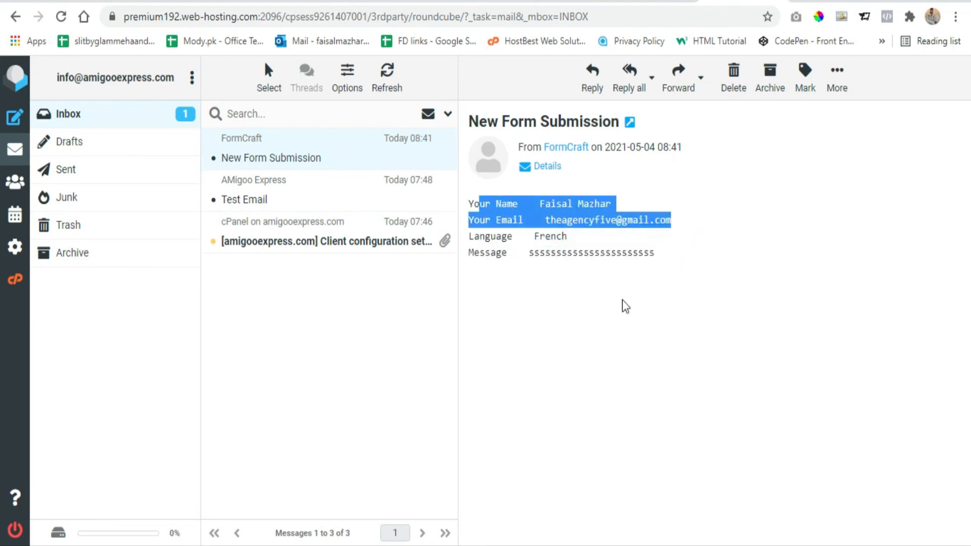
pyautogui.click(659, 329)
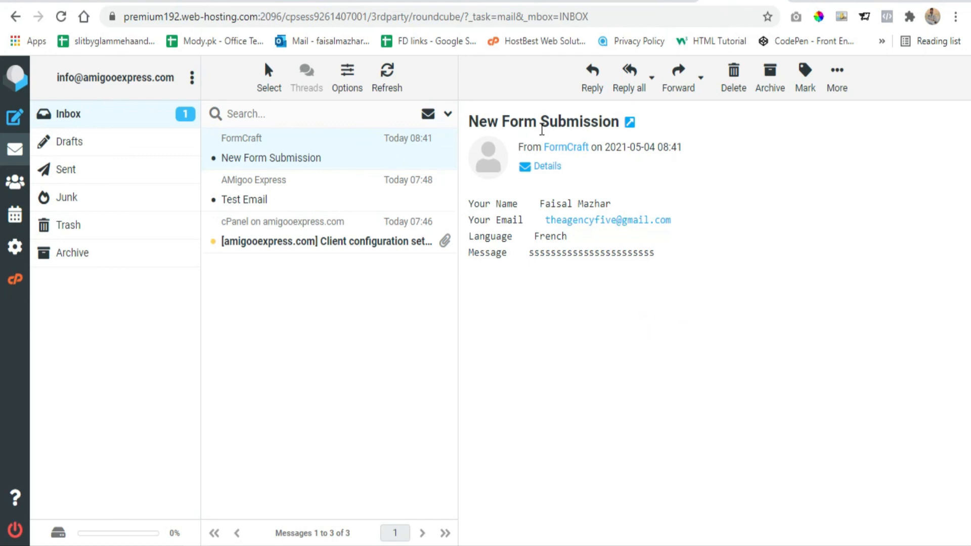
pyautogui.click(158, 120)
# - Return to the FormCraft form editor, close the list of field types and look at the Message field's options
pyautogui.click(46, 2)
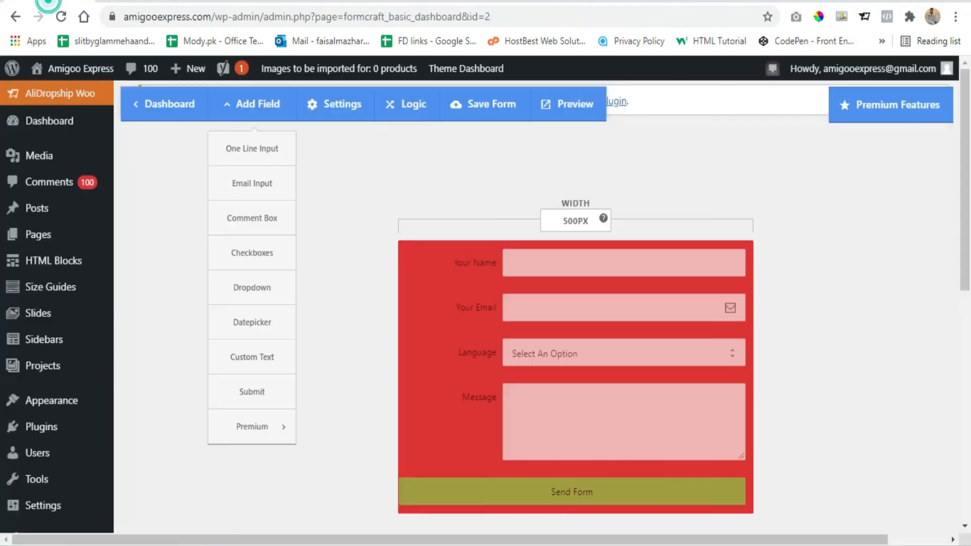
pyautogui.click(352, 190)
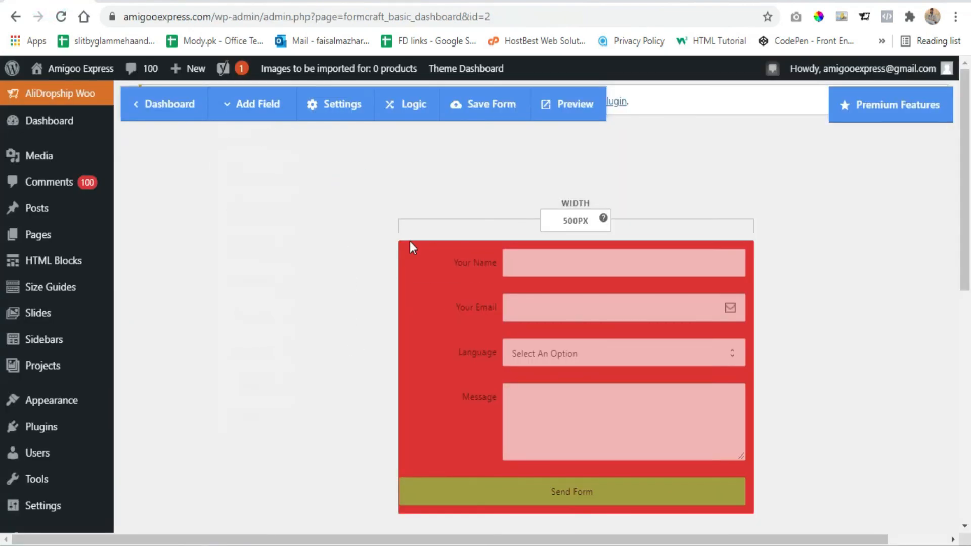
pyautogui.click(512, 399)
pyautogui.click(459, 405)
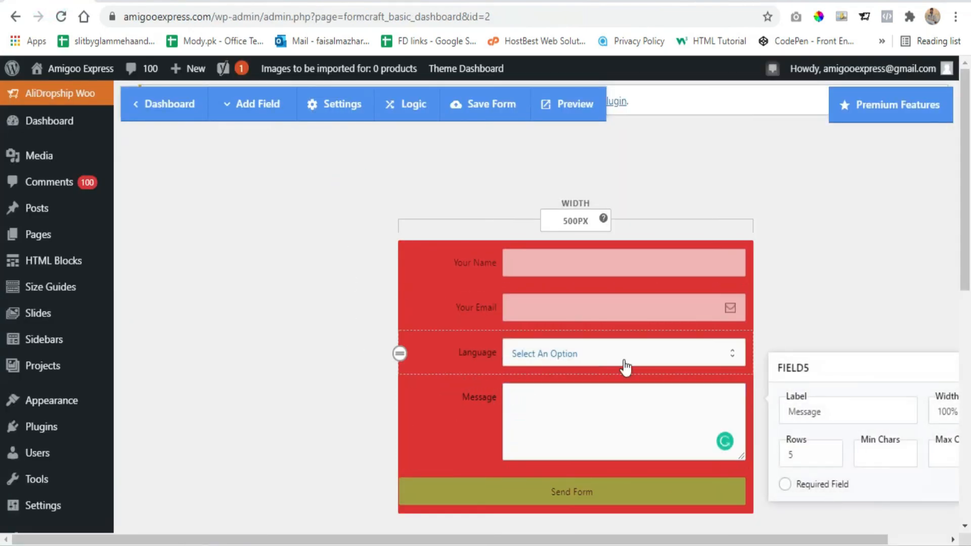
pyautogui.scroll(-3, 627, 367)
pyautogui.scroll(3, 277, 283)
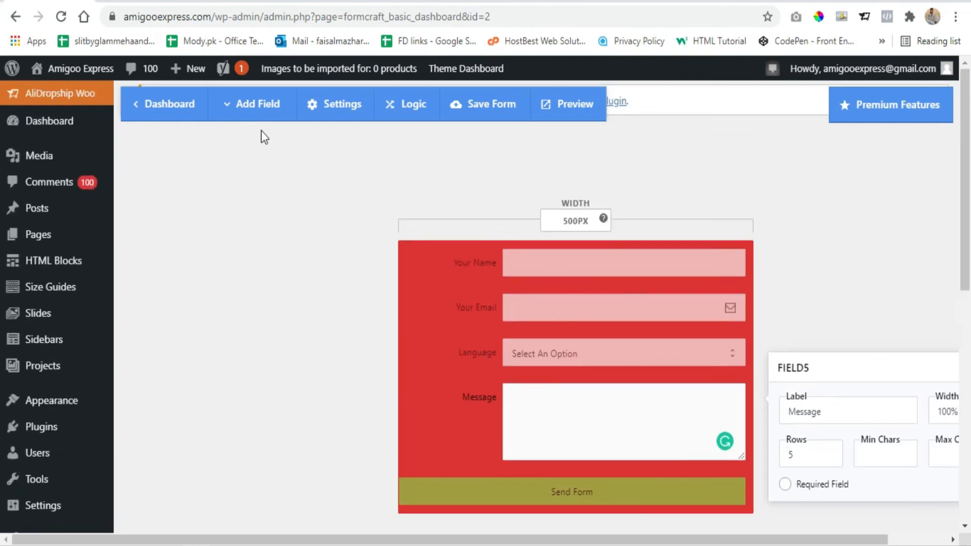
# - Review the form's Styling, Notifications, Embed and Others settings, then close them
pyautogui.click(323, 104)
pyautogui.click(226, 194)
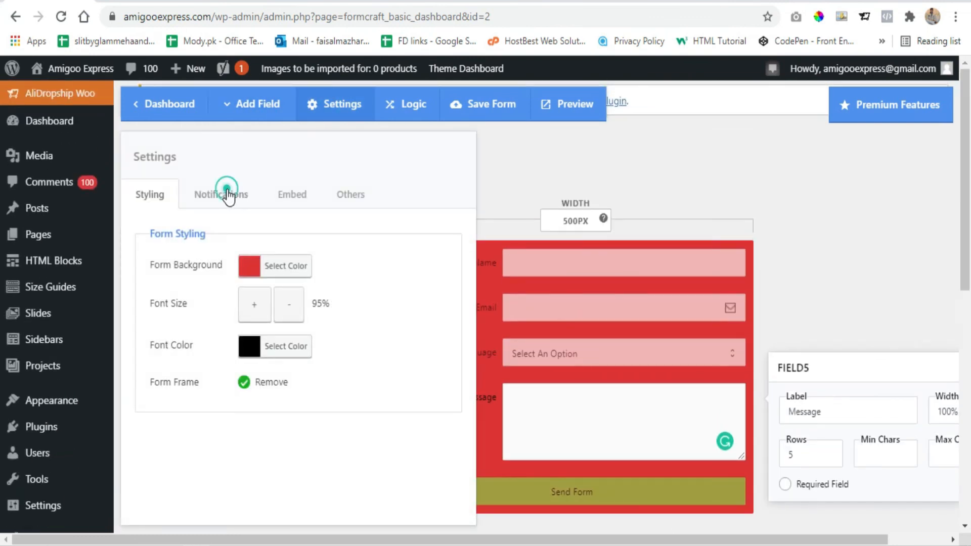
pyautogui.click(295, 196)
pyautogui.click(367, 200)
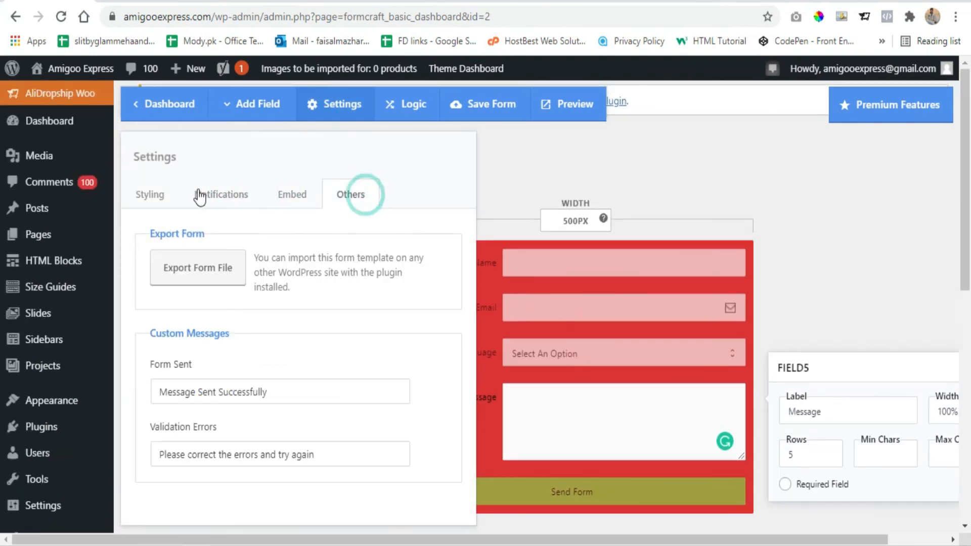
pyautogui.click(154, 194)
pyautogui.click(764, 243)
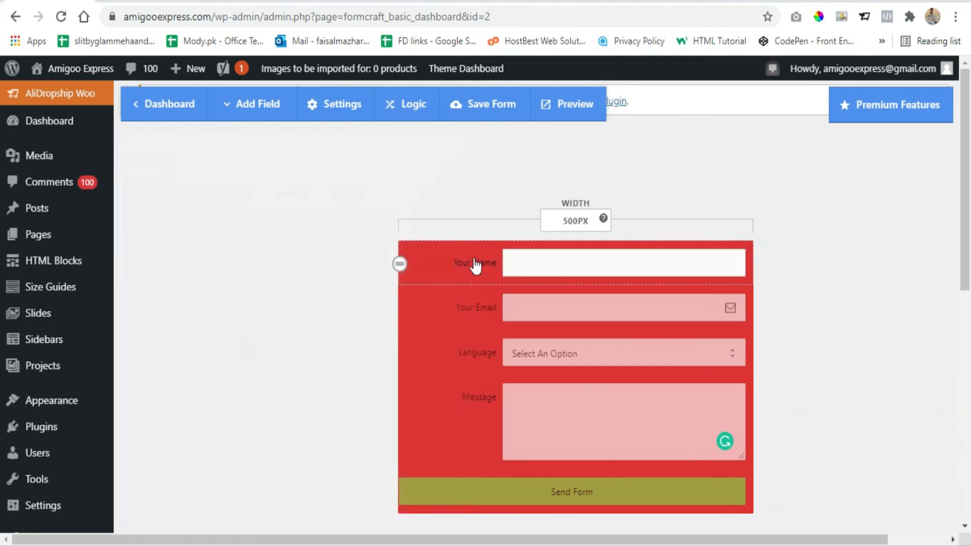
# - Examine the options of the Your Name, Your Email, Language and Message fields, then close them
pyautogui.click(464, 263)
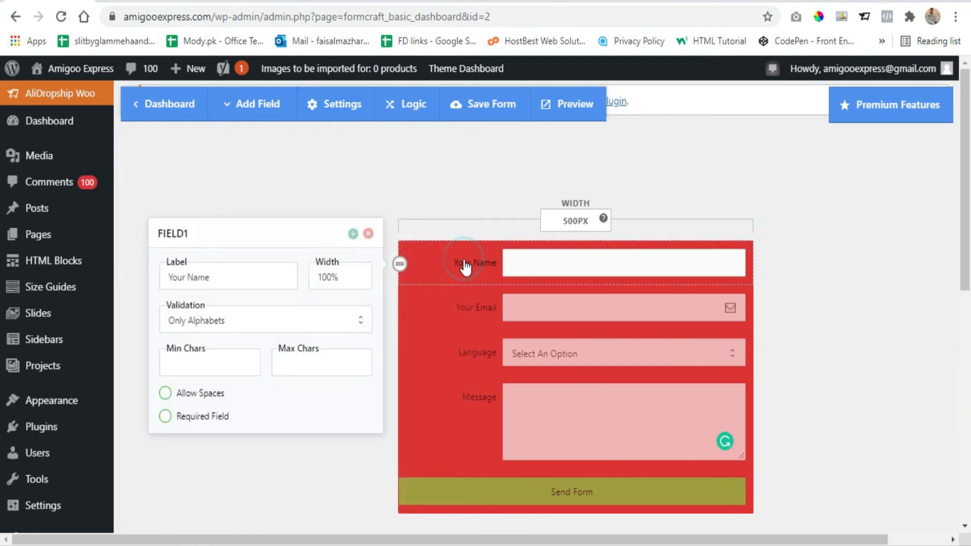
pyautogui.click(457, 309)
pyautogui.click(485, 352)
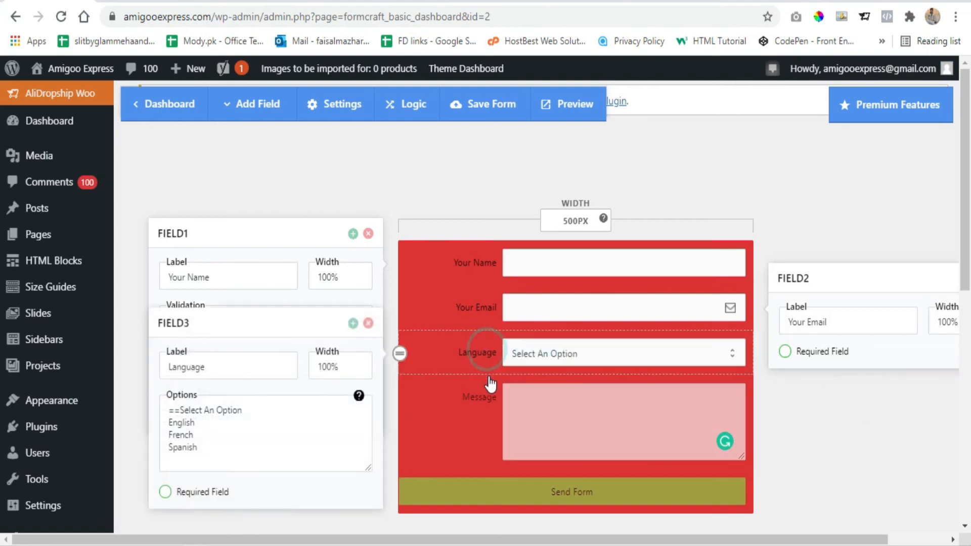
pyautogui.click(465, 417)
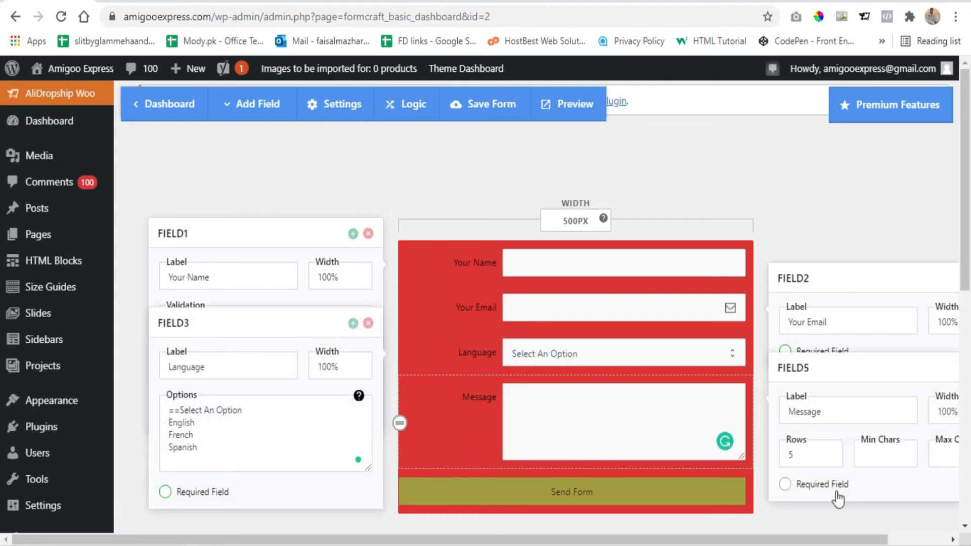
pyautogui.moveTo(631, 539); pyautogui.dragTo(690, 539)
pyautogui.click(801, 207)
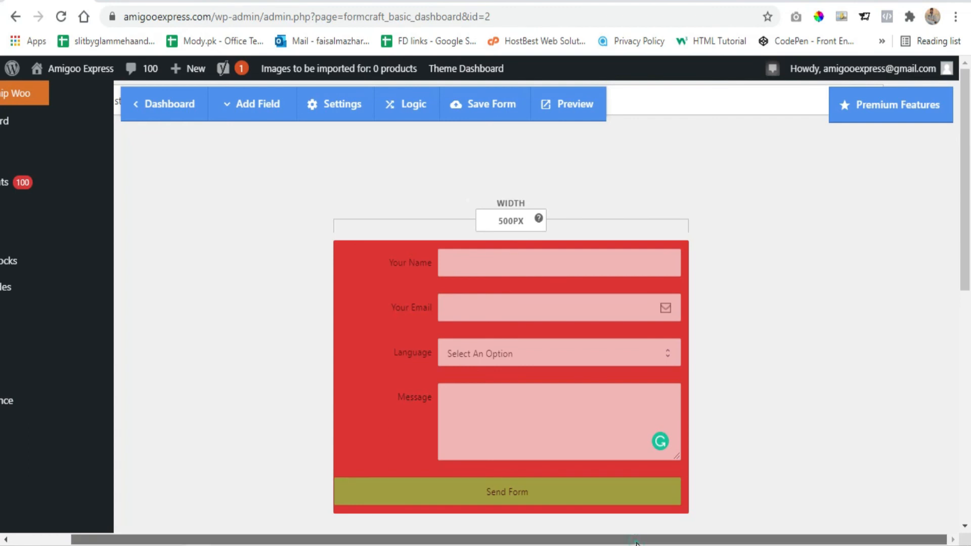
pyautogui.moveTo(652, 538); pyautogui.dragTo(436, 538)
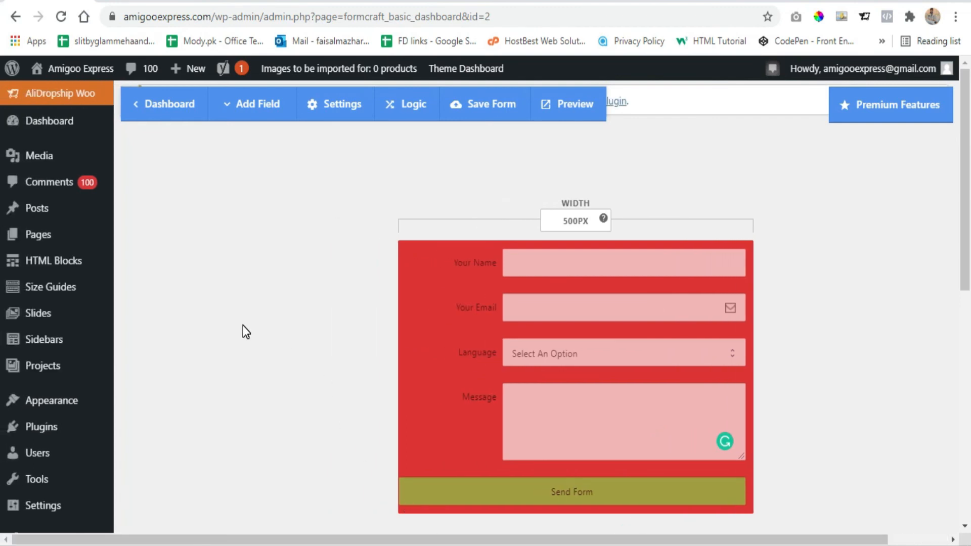